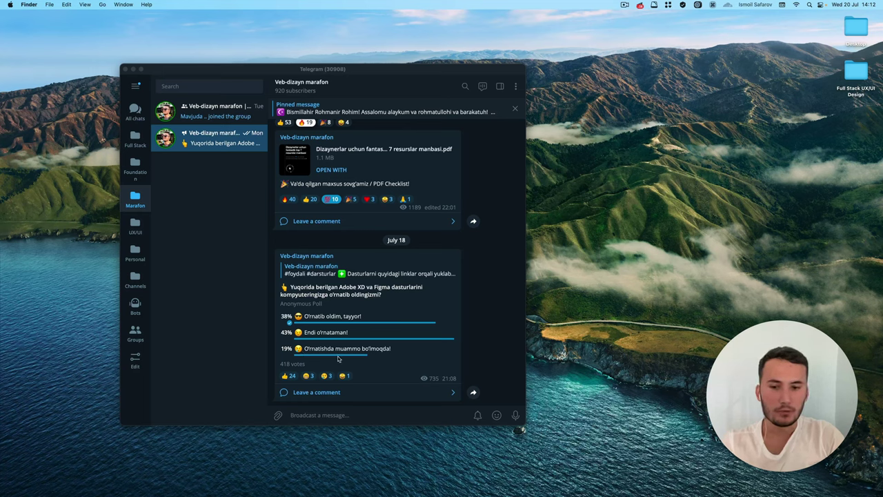
Scroll the Veb-dizayn marafon channel to the July 8 post with the Figma and Adobe XD links.
{"action": "scroll", "coordinate": [327, 351], "scroll_direction": "up", "scroll_amount": 2}
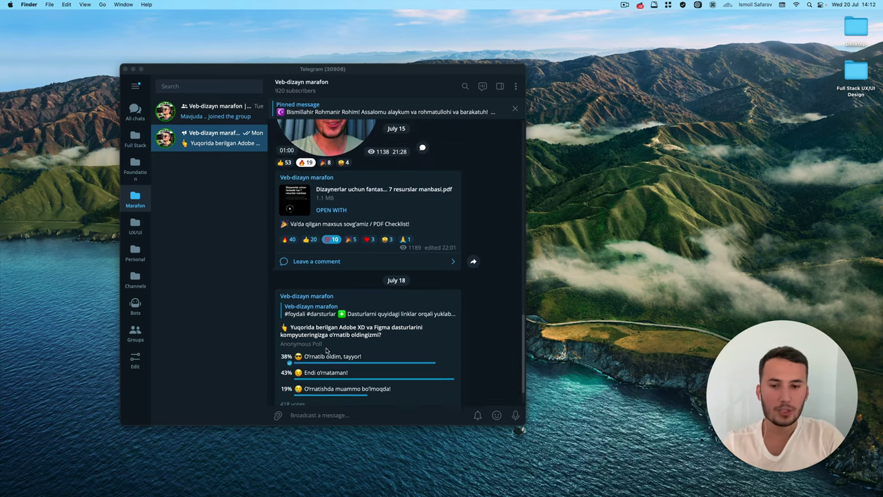
{"action": "left_click", "coordinate": [343, 316]}
{"action": "scroll", "coordinate": [343, 316], "scroll_direction": "up", "scroll_amount": 10}
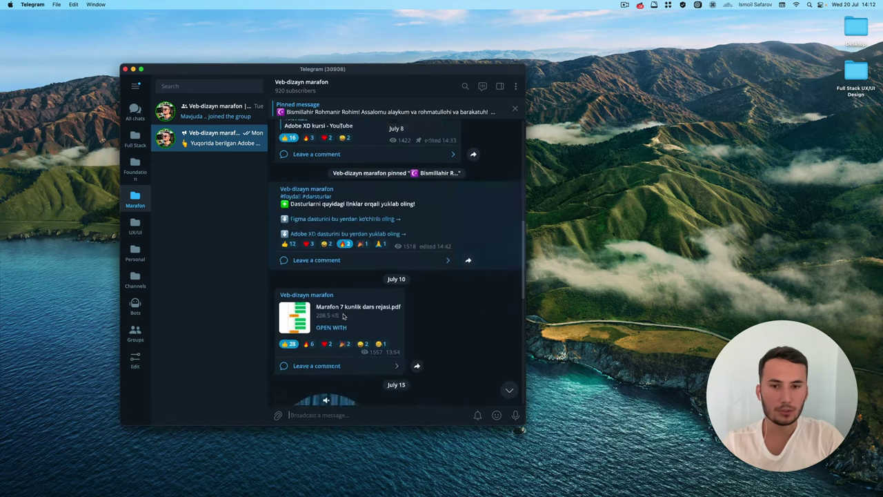
{"action": "scroll", "coordinate": [343, 315], "scroll_direction": "up", "scroll_amount": 2}
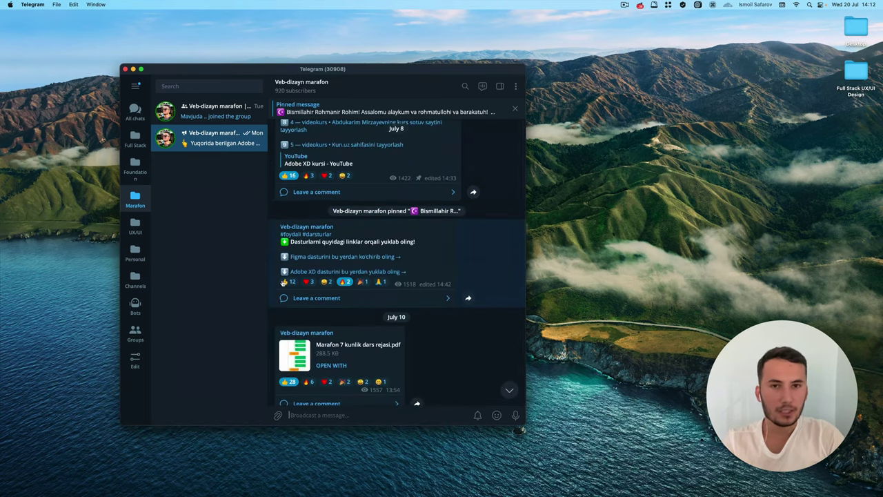
{"action": "mouse_move", "coordinate": [345, 256]}
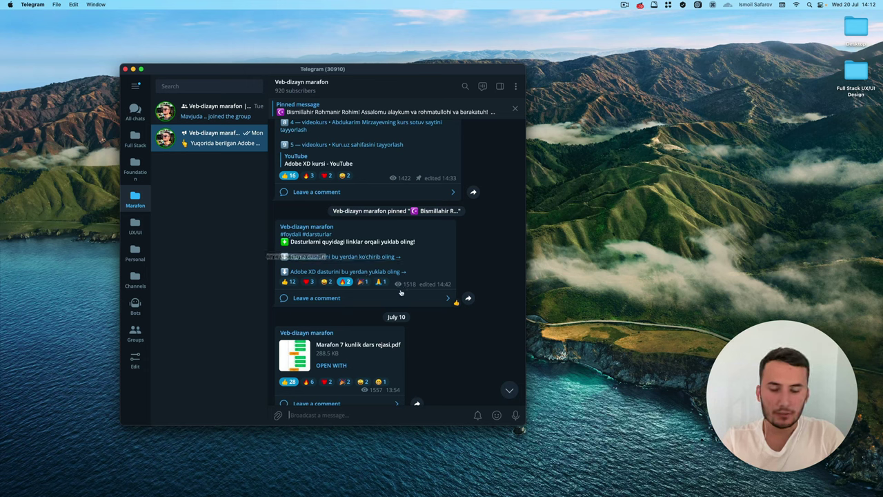
{"action": "scroll", "coordinate": [345, 257], "scroll_direction": "down", "scroll_amount": 5}
{"action": "scroll", "coordinate": [351, 241], "scroll_direction": "down", "scroll_amount": 4}
{"action": "scroll", "coordinate": [331, 221], "scroll_direction": "down", "scroll_amount": 1}
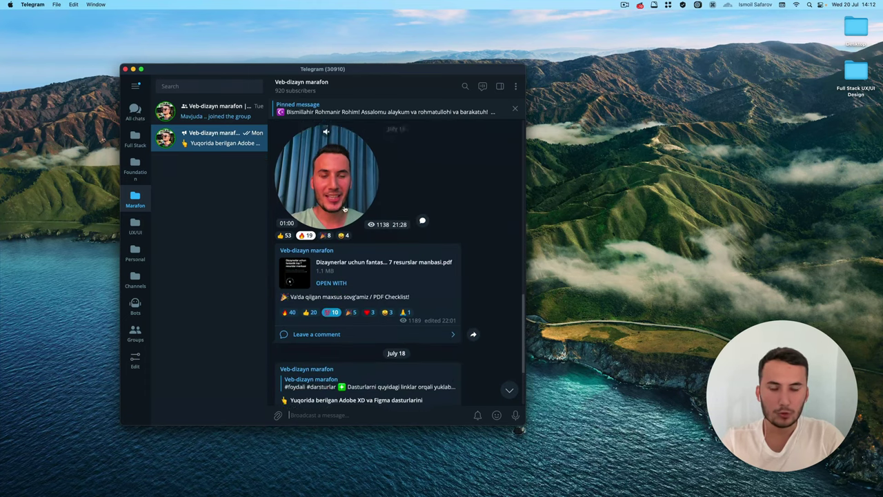
{"action": "scroll", "coordinate": [317, 207], "scroll_direction": "up", "scroll_amount": 5}
{"action": "scroll", "coordinate": [303, 190], "scroll_direction": "down", "scroll_amount": 5}
{"action": "scroll", "coordinate": [310, 192], "scroll_direction": "down", "scroll_amount": 2}
{"action": "scroll", "coordinate": [317, 193], "scroll_direction": "down", "scroll_amount": 1}
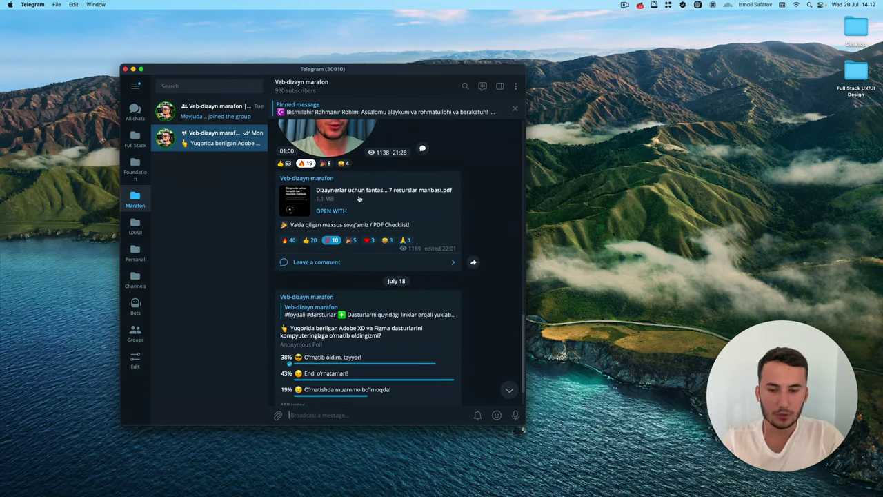
{"action": "scroll", "coordinate": [331, 194], "scroll_direction": "down", "scroll_amount": 2}
{"action": "scroll", "coordinate": [358, 199], "scroll_direction": "up", "scroll_amount": 8}
{"action": "scroll", "coordinate": [359, 199], "scroll_direction": "up", "scroll_amount": 5}
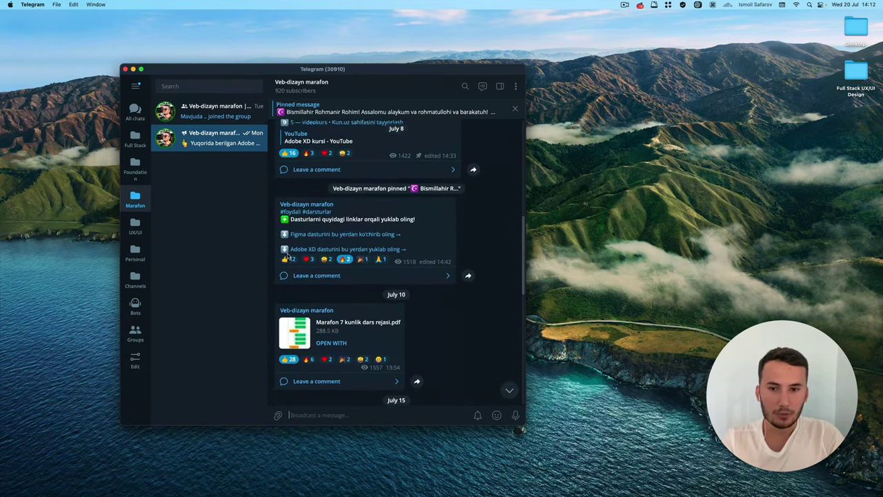
Open the post's Figma link in Chrome to reach the Figma downloads page.
{"action": "left_click", "coordinate": [344, 235]}
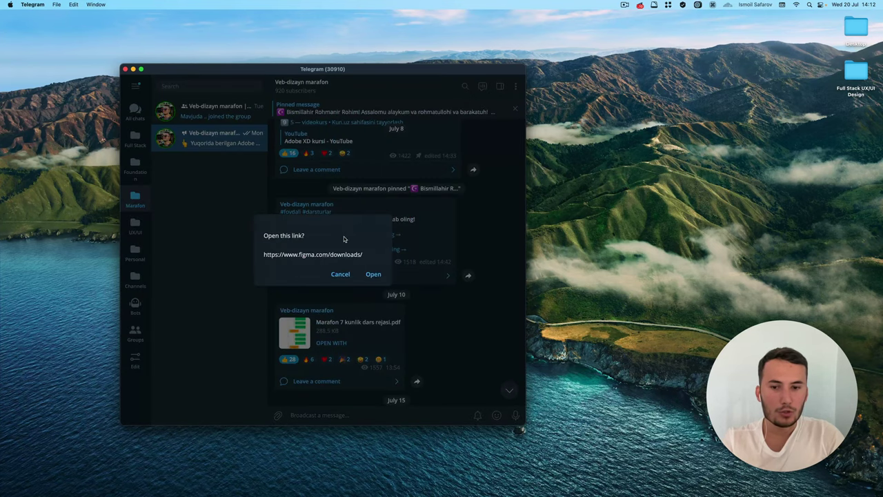
{"action": "left_click", "coordinate": [373, 274]}
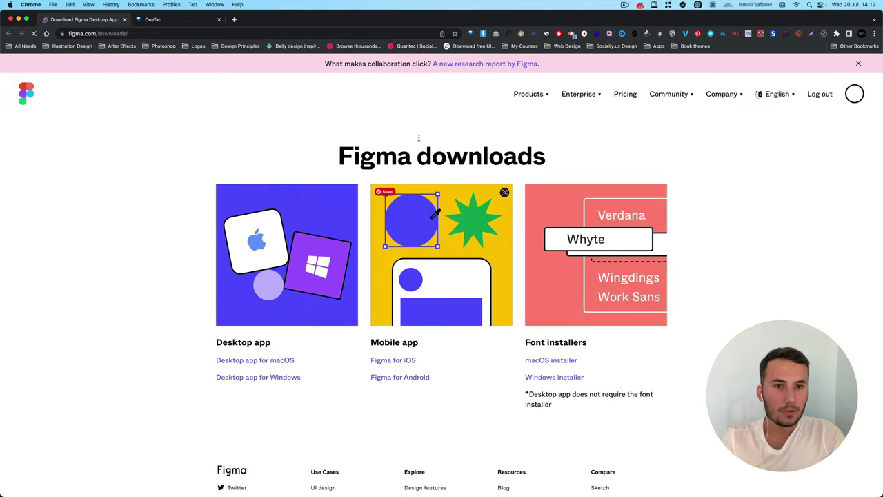
{"action": "scroll", "coordinate": [372, 183], "scroll_direction": "down", "scroll_amount": 3}
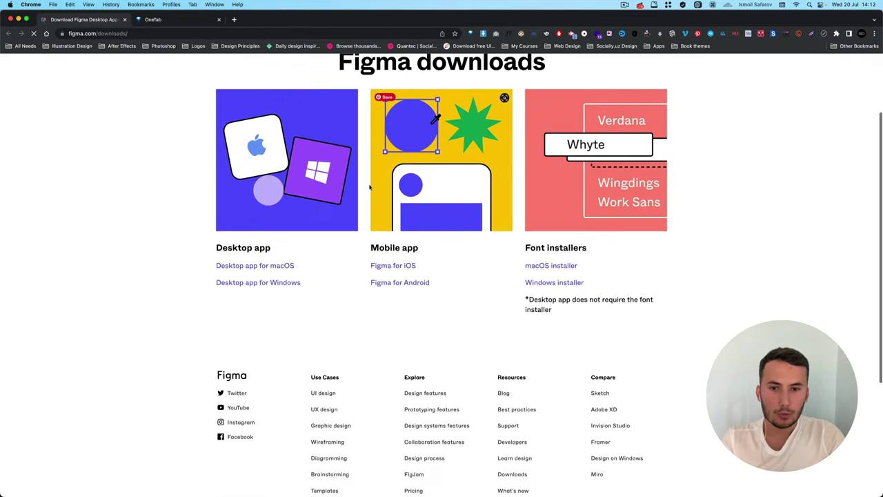
{"action": "scroll", "coordinate": [335, 252], "scroll_direction": "down", "scroll_amount": 2}
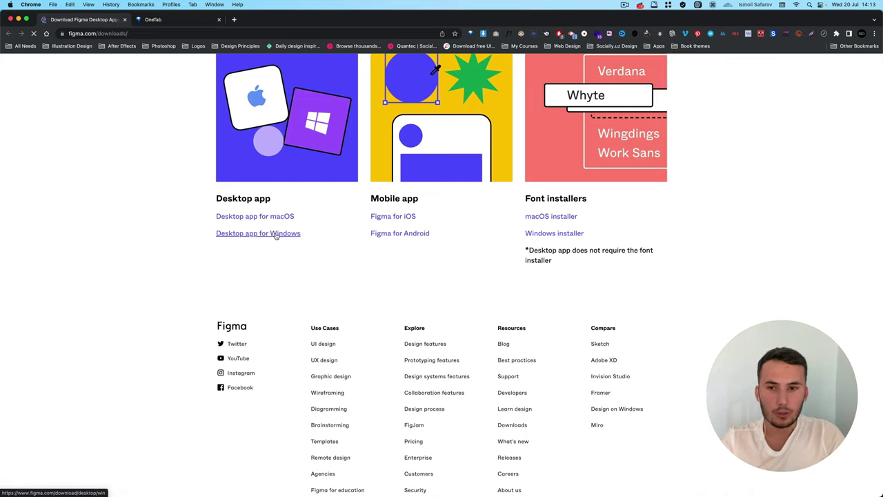
Download the Figma desktop apps for Windows and macOS, then open Figma.zip.
{"action": "left_click", "coordinate": [276, 234]}
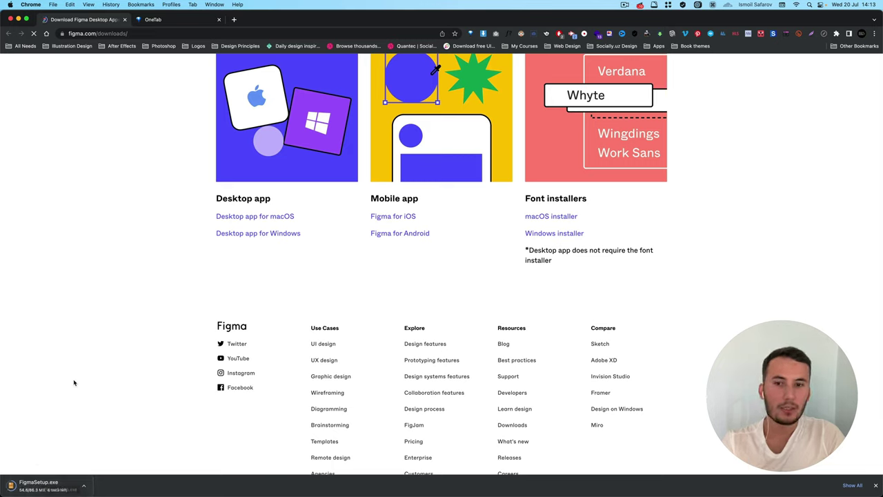
{"action": "left_click", "coordinate": [240, 217]}
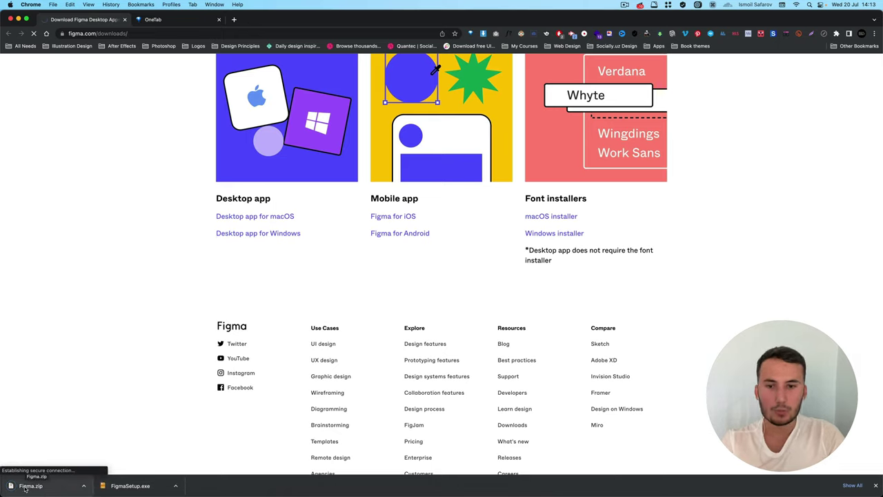
{"action": "left_click", "coordinate": [28, 486]}
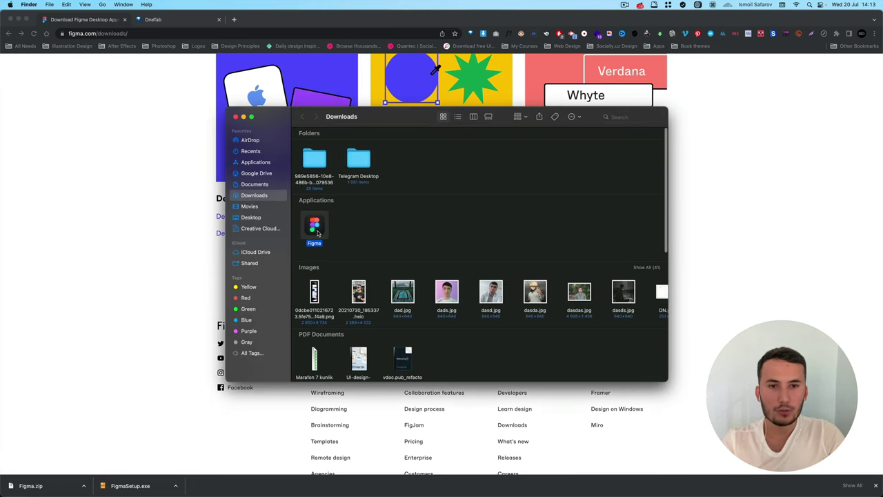
Close the Finder Downloads window after checking the extracted Figma app.
{"action": "left_click", "coordinate": [235, 117]}
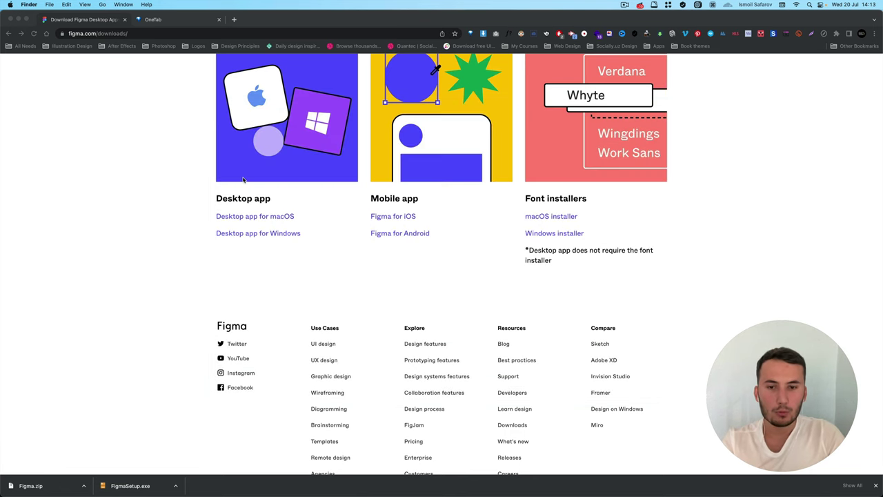
{"action": "scroll", "coordinate": [243, 181], "scroll_direction": "up", "scroll_amount": 1}
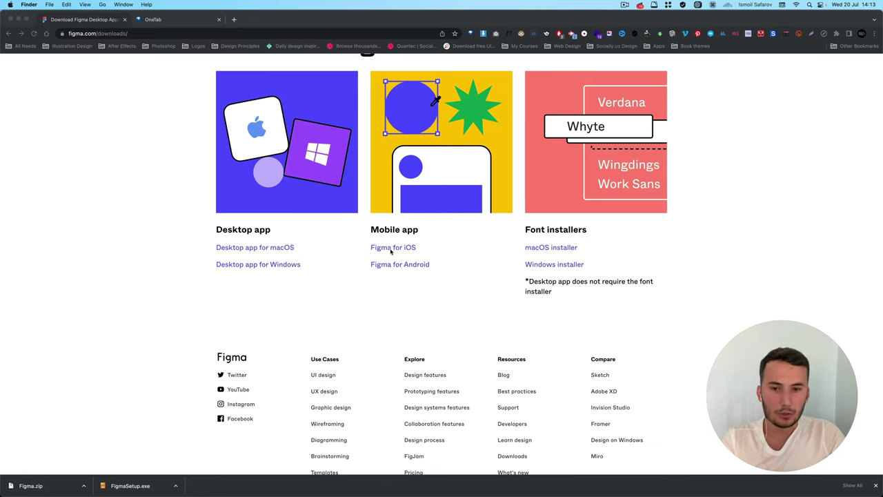
{"action": "left_click", "coordinate": [395, 250]}
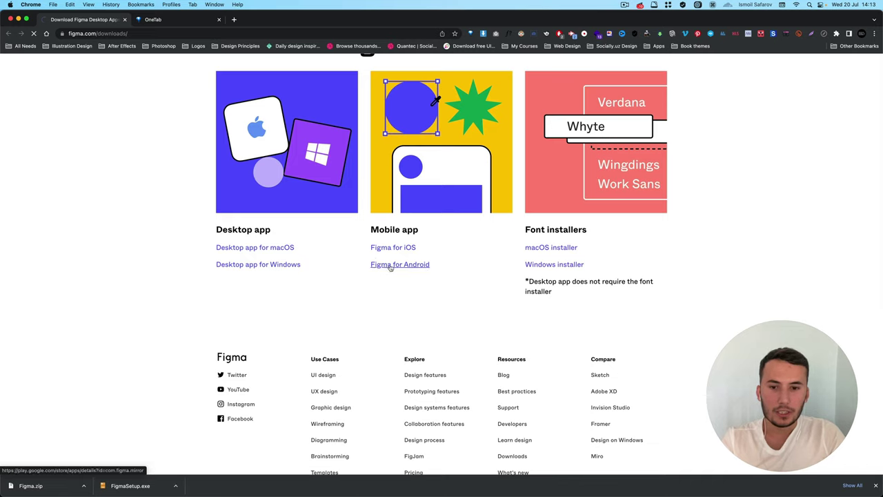
{"action": "left_click", "coordinate": [414, 268]}
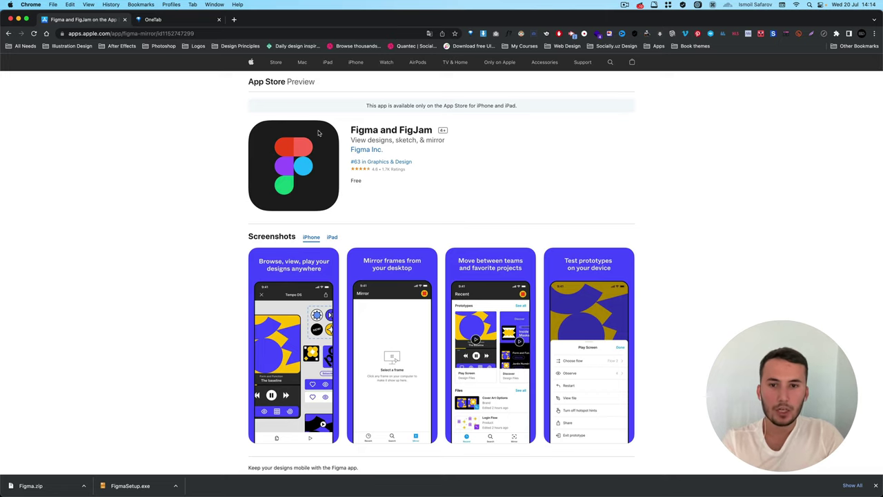
{"action": "scroll", "coordinate": [407, 197], "scroll_direction": "left", "scroll_amount": 5}
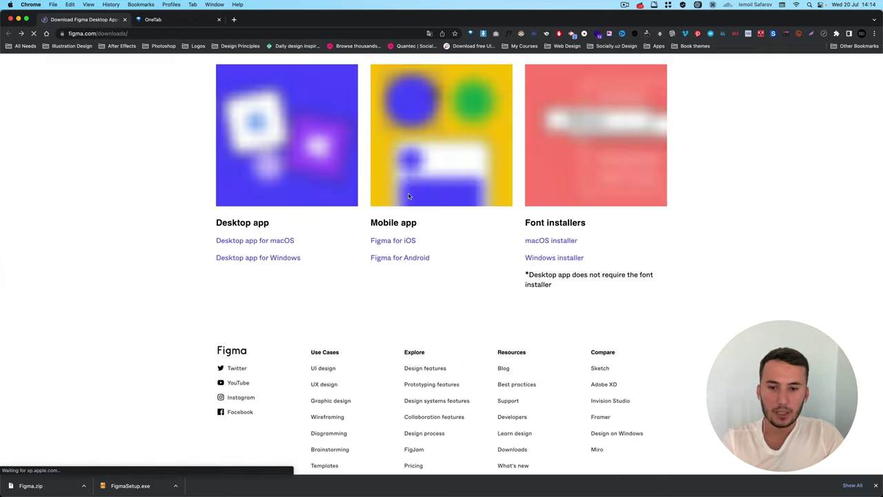
{"action": "scroll", "coordinate": [414, 194], "scroll_direction": "up", "scroll_amount": 2}
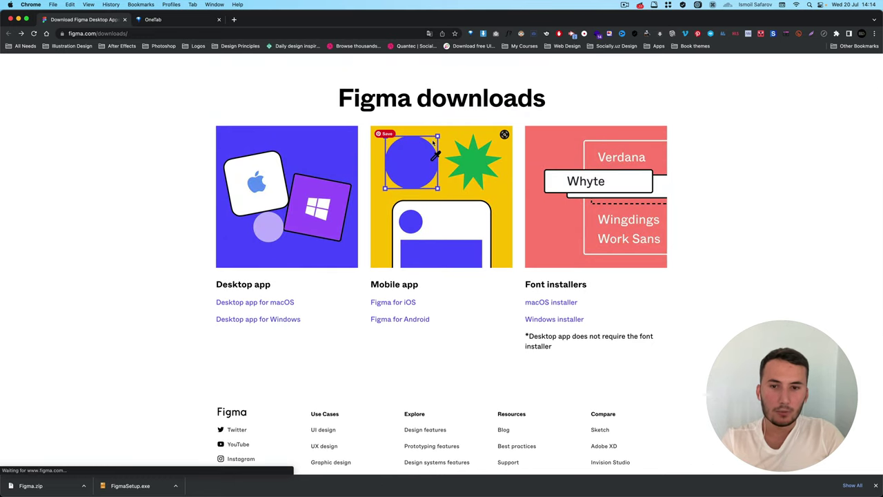
{"action": "scroll", "coordinate": [282, 253], "scroll_direction": "up", "scroll_amount": 2}
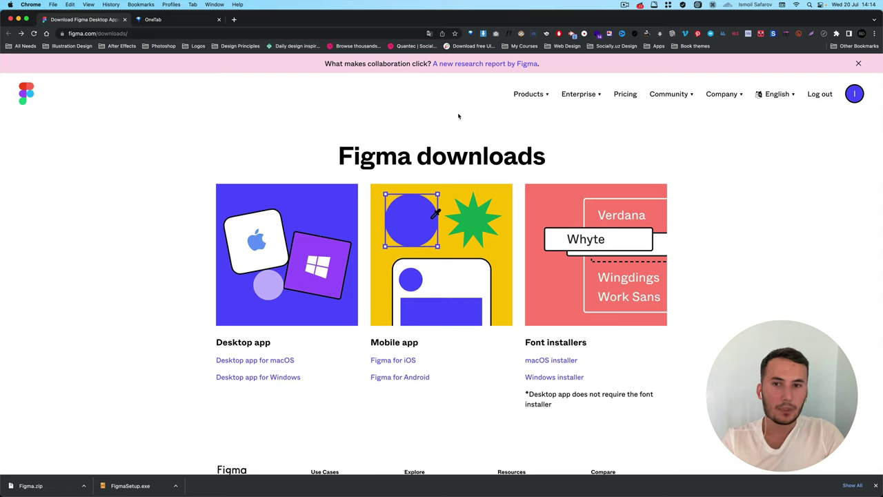
Log out from the Figma account menu and dismiss the announcement banner.
{"action": "left_click", "coordinate": [35, 78]}
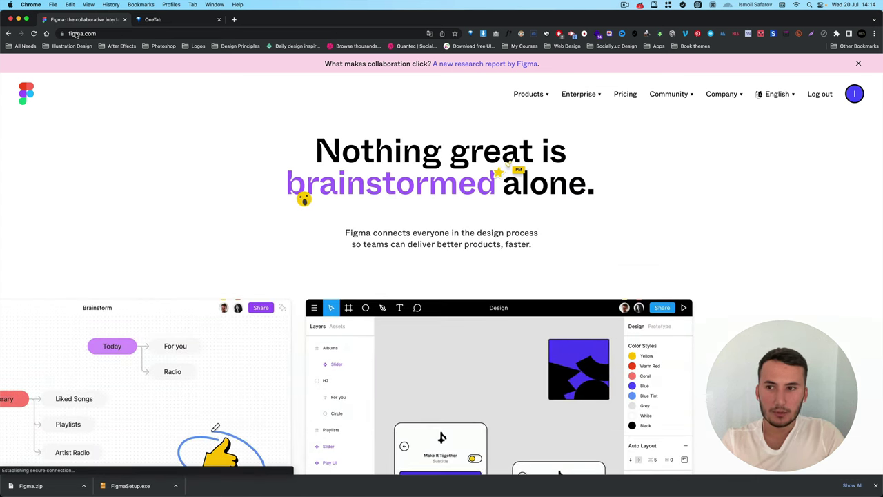
{"action": "left_click", "coordinate": [855, 95]}
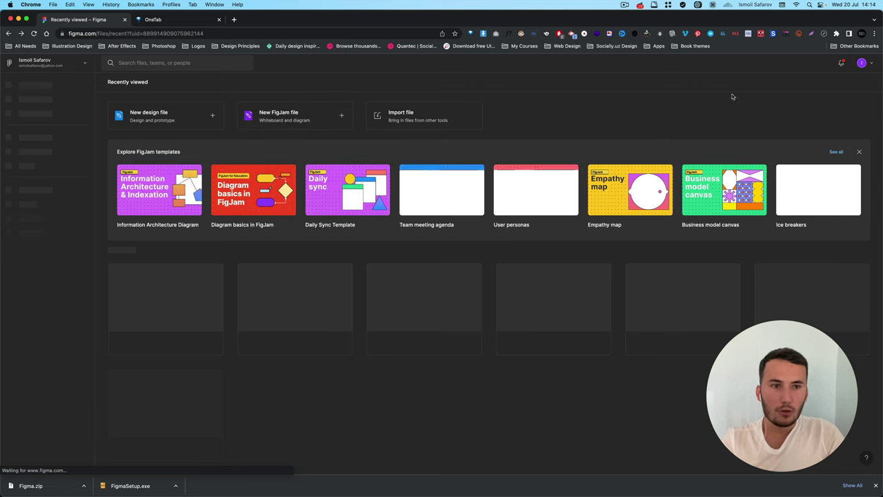
{"action": "left_click", "coordinate": [862, 63]}
{"action": "left_click", "coordinate": [821, 182]}
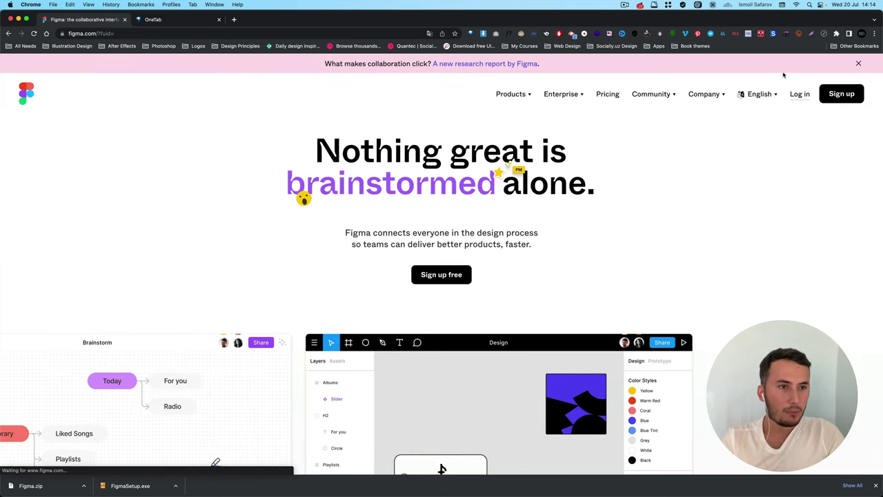
{"action": "left_click", "coordinate": [859, 63]}
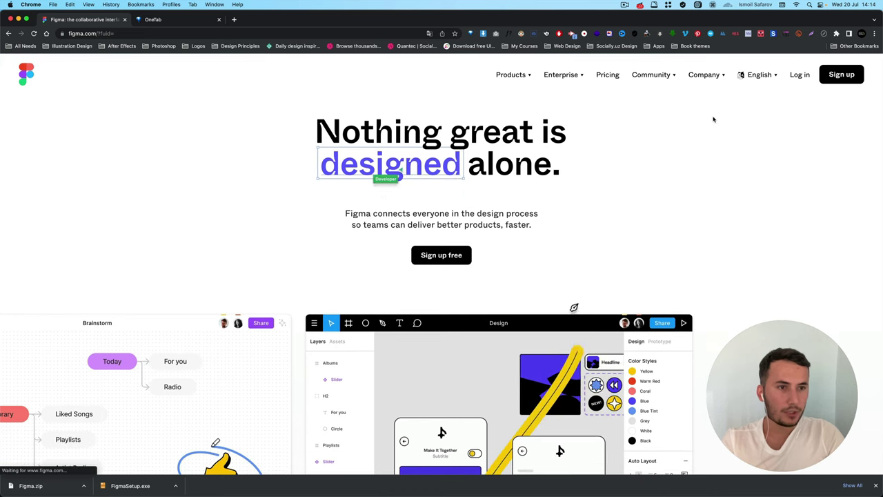
{"action": "left_click", "coordinate": [841, 76]}
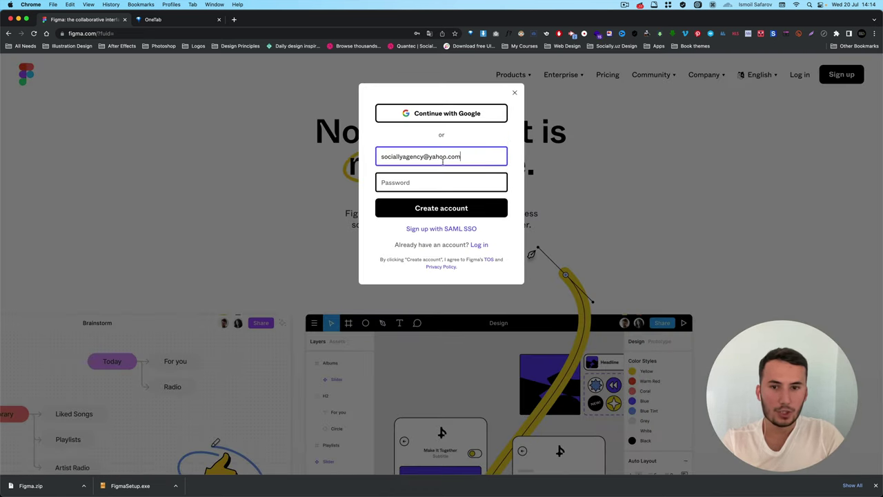
{"action": "triple_click", "coordinate": [467, 156]}
{"action": "key", "text": "BackSpace"}
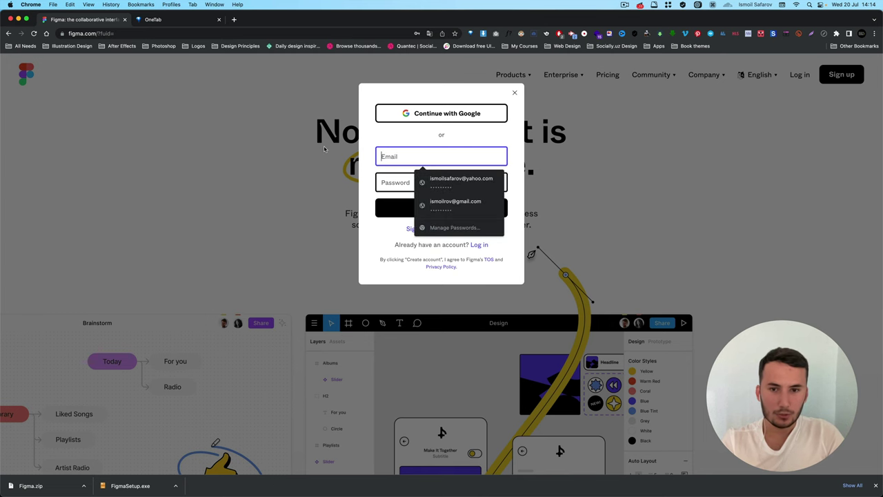
{"action": "left_click", "coordinate": [351, 172]}
{"action": "left_click", "coordinate": [841, 74]}
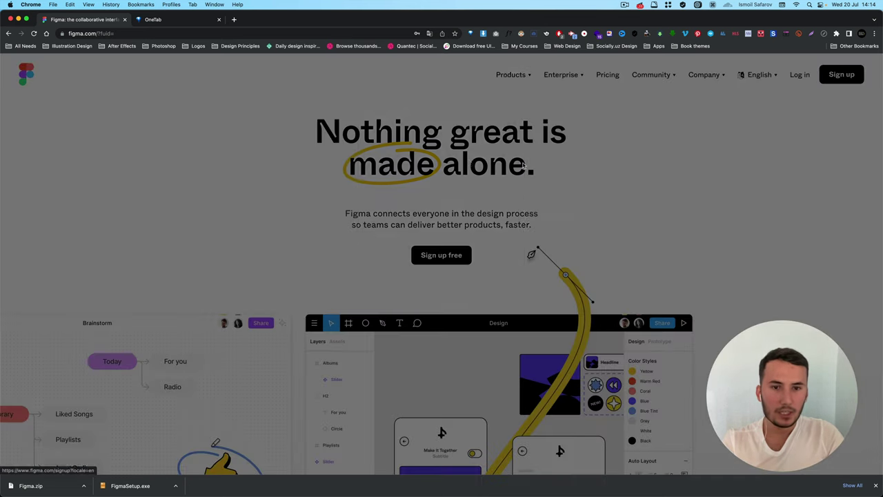
{"action": "left_click", "coordinate": [438, 181]}
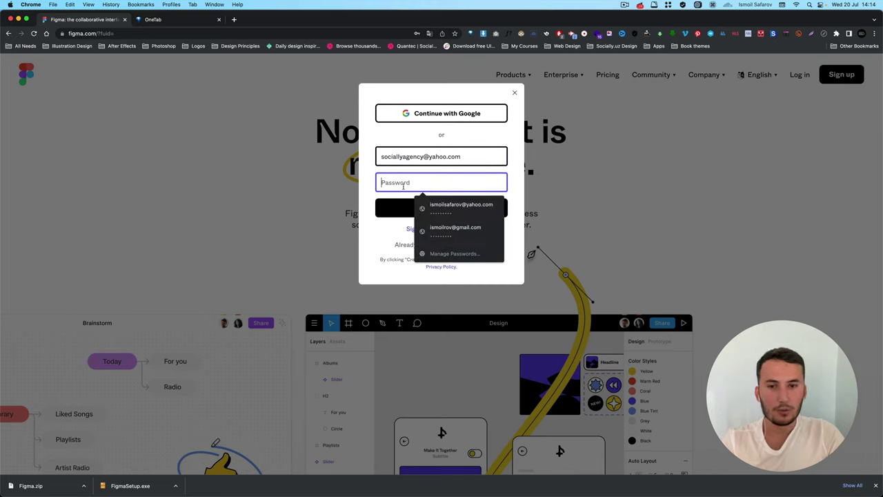
{"action": "left_click", "coordinate": [367, 190]}
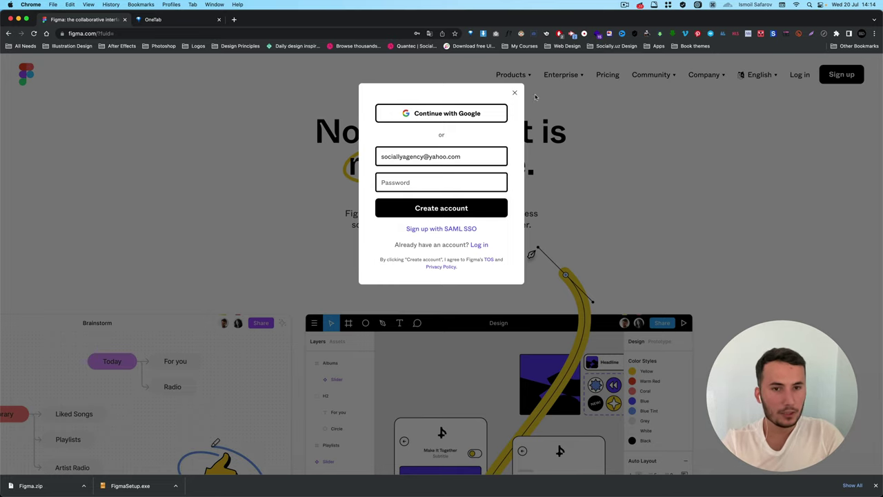
{"action": "left_click", "coordinate": [514, 93]}
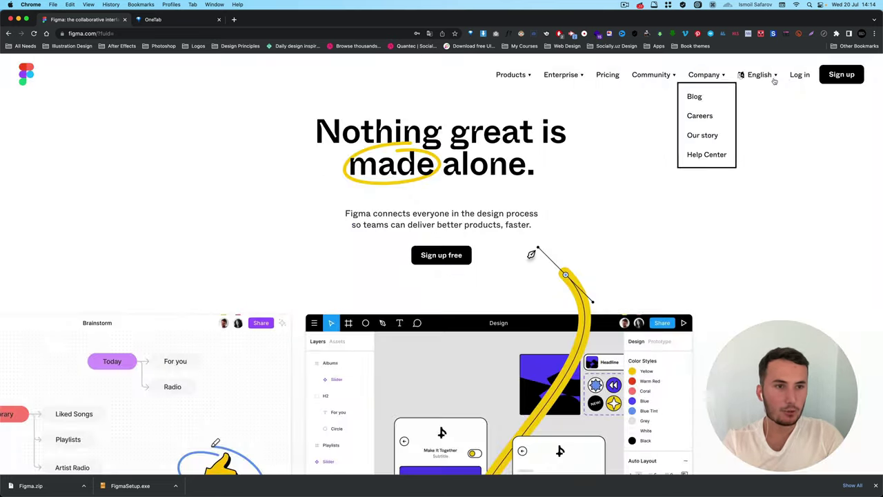
{"action": "mouse_move", "coordinate": [759, 75]}
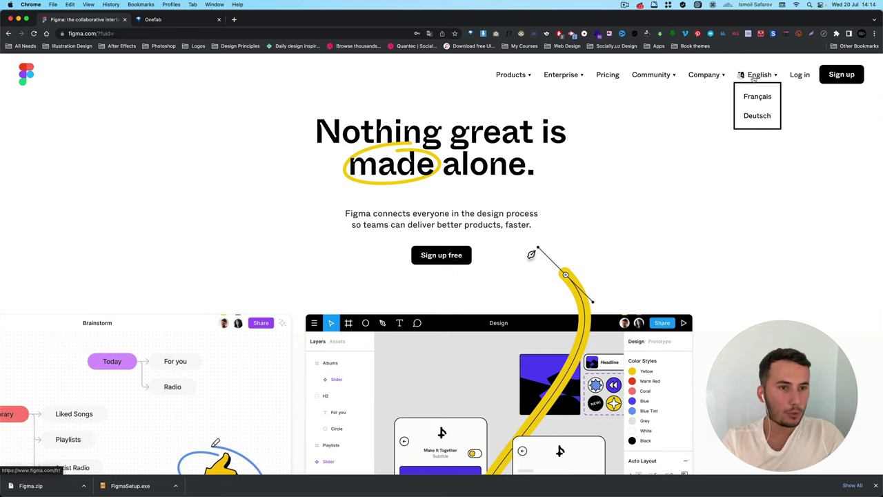
Translate the Figma homepage into o'zbek from the page's context menu.
{"action": "scroll", "coordinate": [749, 109], "scroll_direction": "down", "scroll_amount": 2}
{"action": "scroll", "coordinate": [747, 109], "scroll_direction": "up", "scroll_amount": 2}
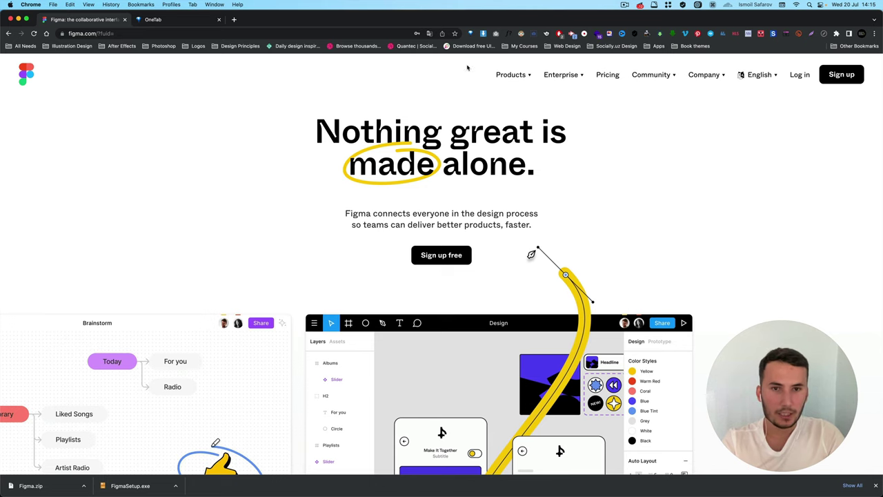
{"action": "left_click", "coordinate": [429, 34]}
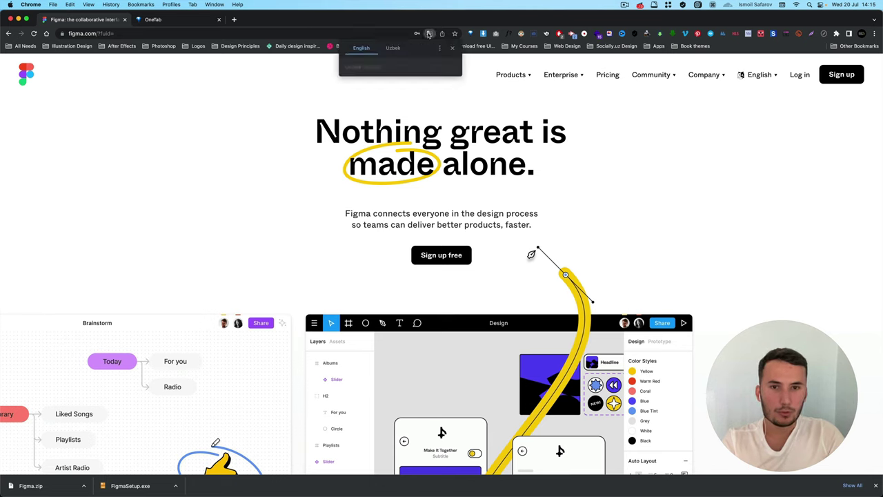
{"action": "right_click", "coordinate": [243, 164]}
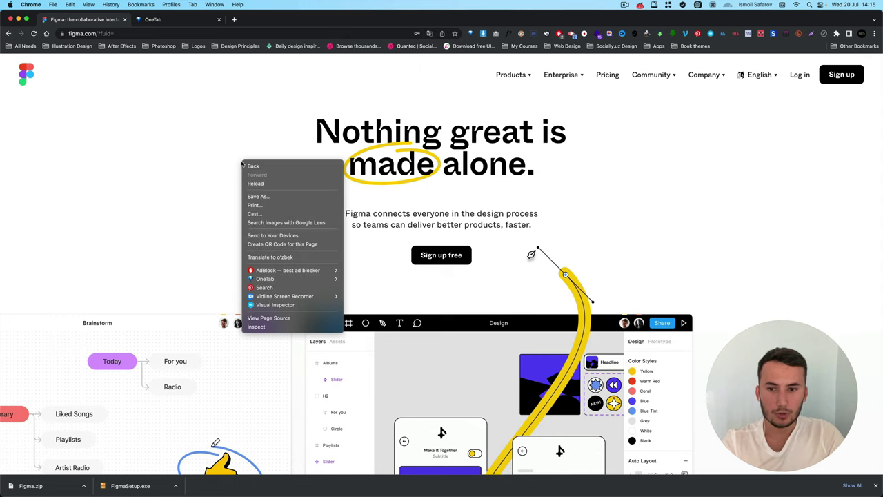
{"action": "left_click", "coordinate": [277, 258]}
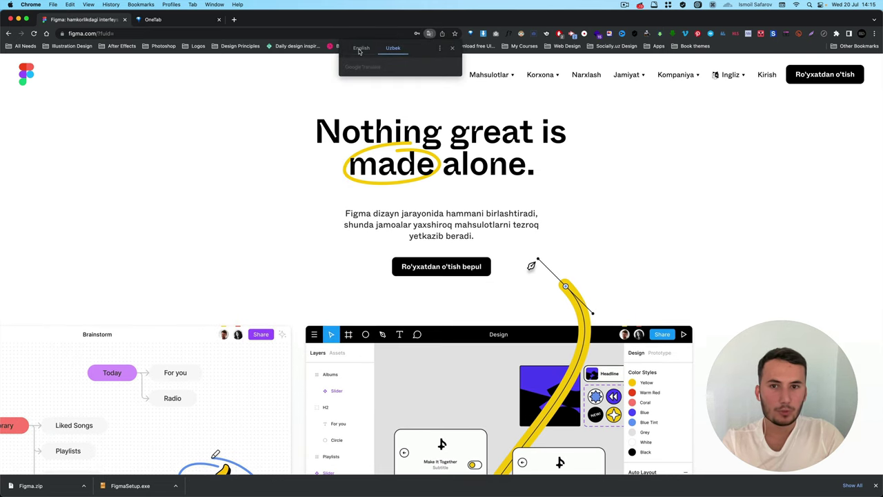
Confirm Uzbek as the target translation language and close the translation bubble.
{"action": "left_click", "coordinate": [445, 50]}
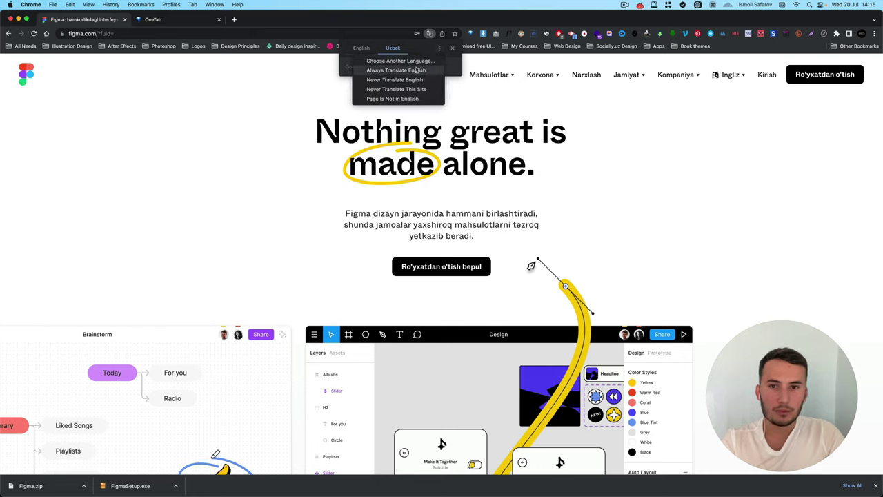
{"action": "left_click", "coordinate": [400, 62]}
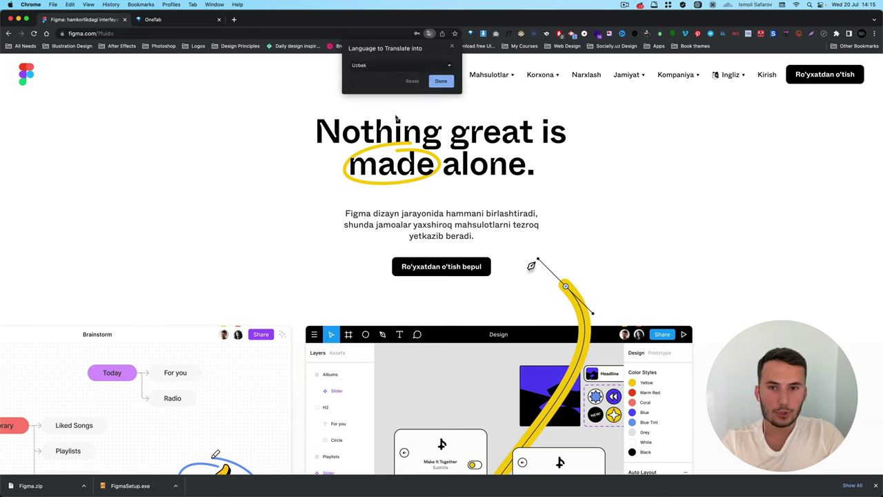
{"action": "left_click", "coordinate": [389, 66]}
{"action": "scroll", "coordinate": [466, 164], "scroll_direction": "down", "scroll_amount": 3}
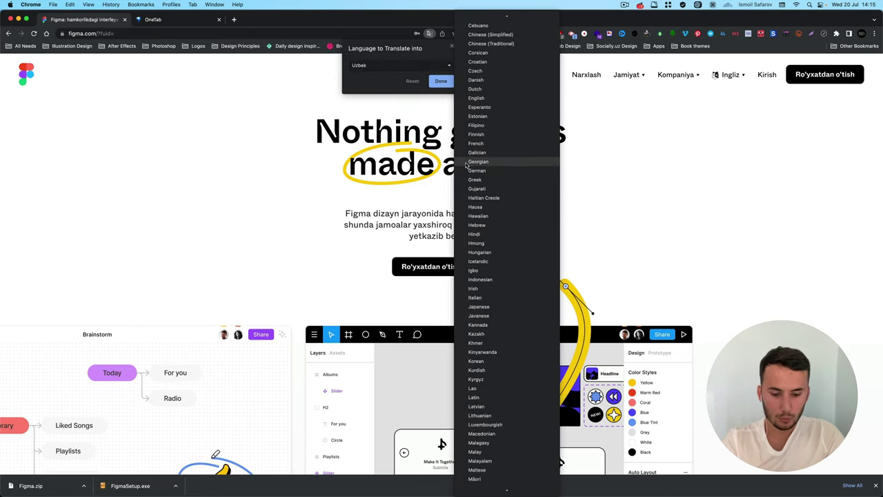
{"action": "scroll", "coordinate": [466, 164], "scroll_direction": "down", "scroll_amount": 10}
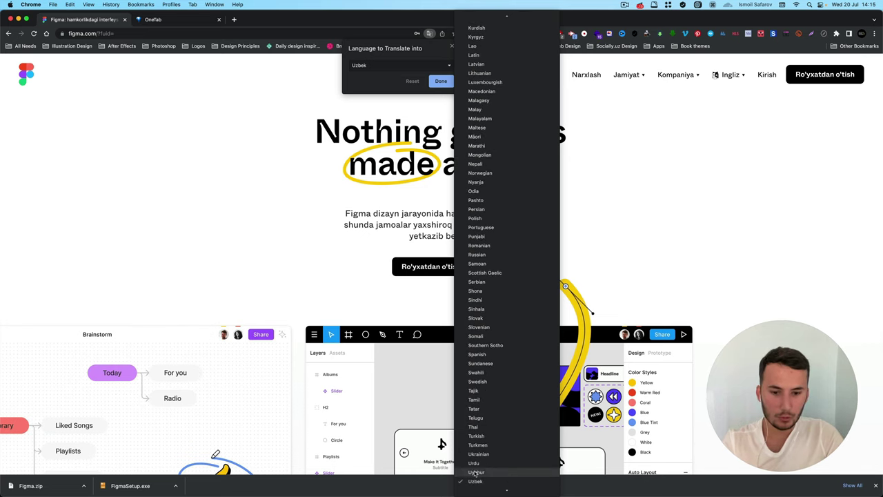
{"action": "left_click", "coordinate": [476, 481]}
{"action": "left_click", "coordinate": [442, 83]}
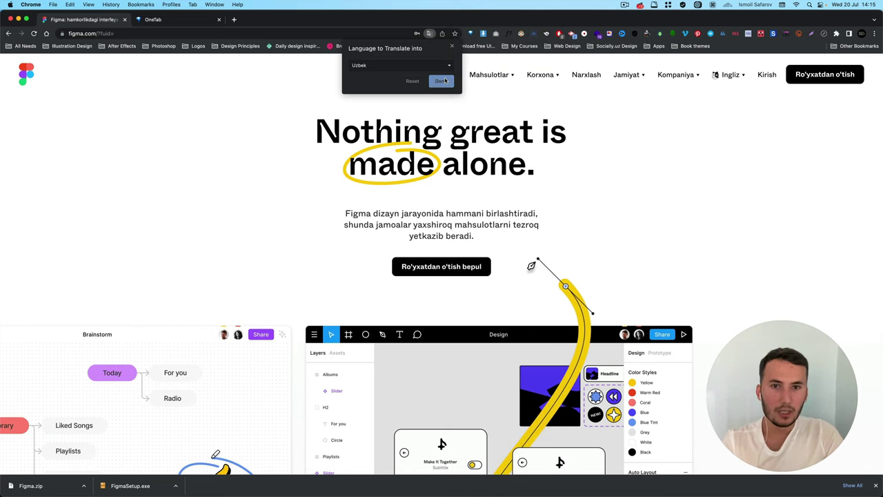
{"action": "left_click", "coordinate": [296, 139]}
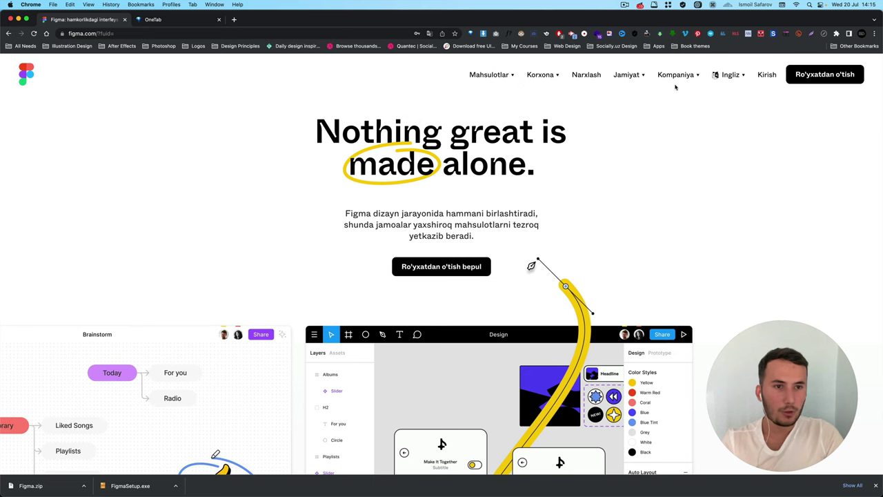
{"action": "left_click", "coordinate": [834, 78]}
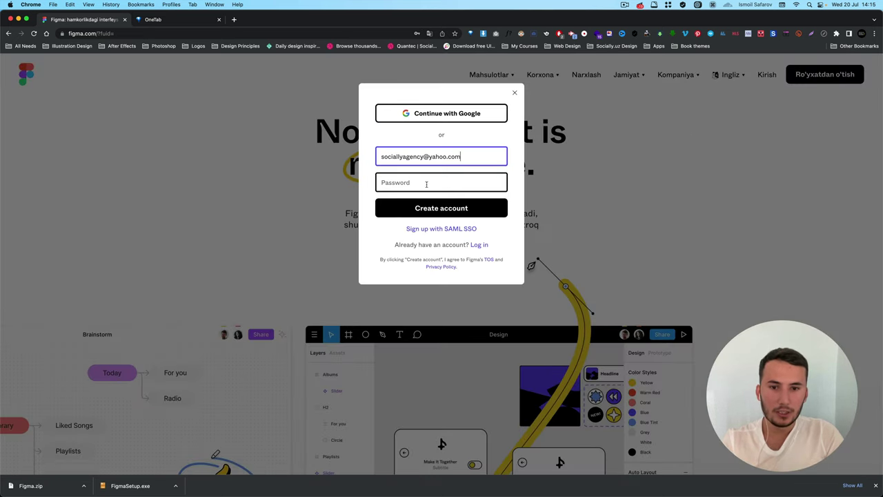
{"action": "left_click", "coordinate": [426, 183]}
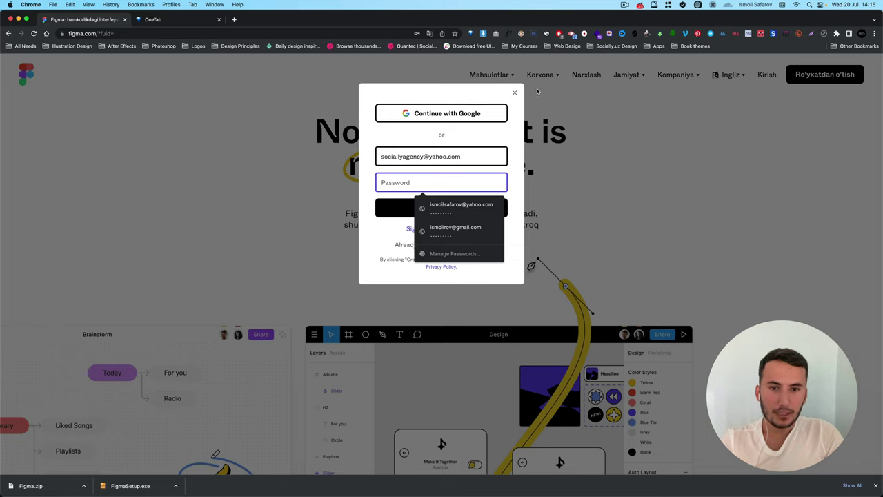
{"action": "left_click", "coordinate": [395, 266]}
{"action": "right_click", "coordinate": [377, 235]}
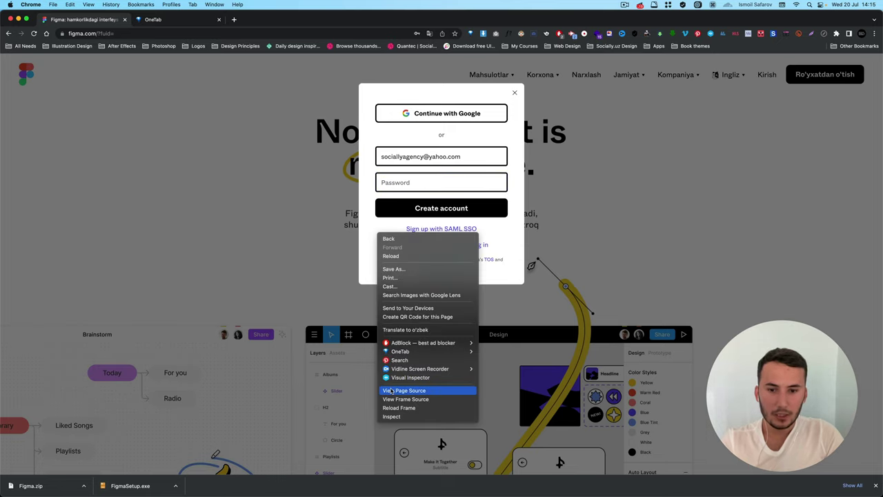
{"action": "left_click", "coordinate": [404, 329]}
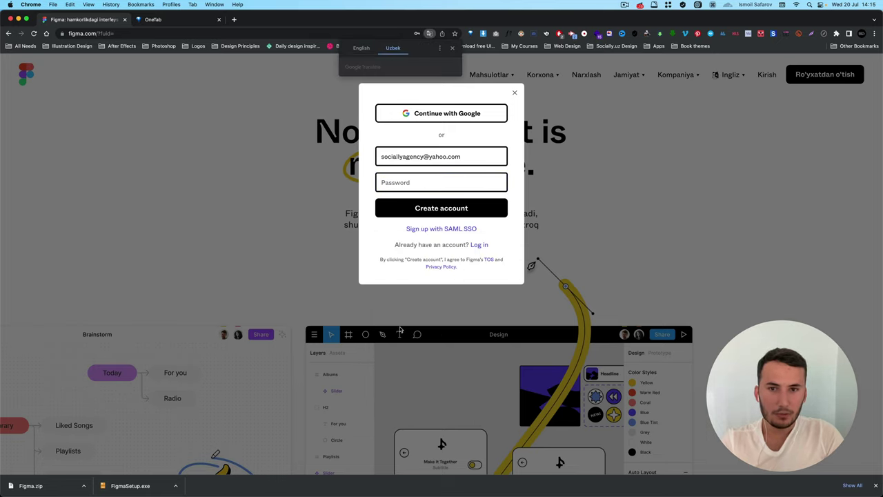
{"action": "left_click", "coordinate": [453, 49]}
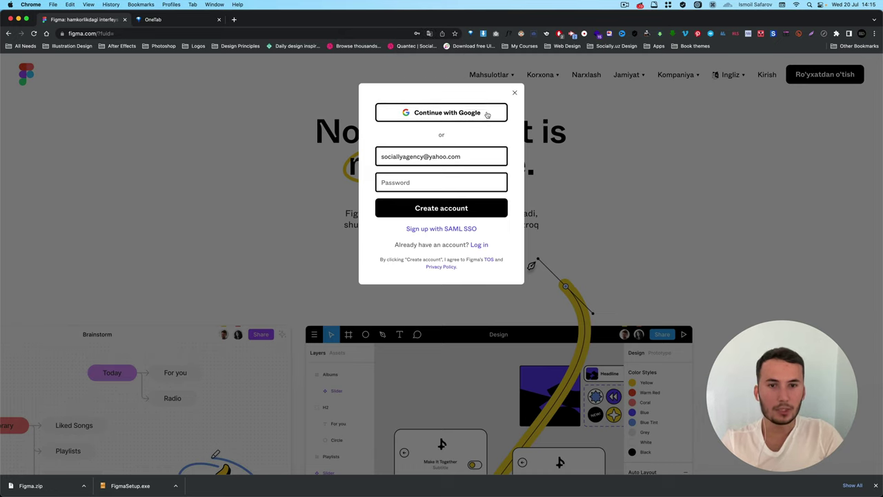
{"action": "left_click", "coordinate": [515, 93]}
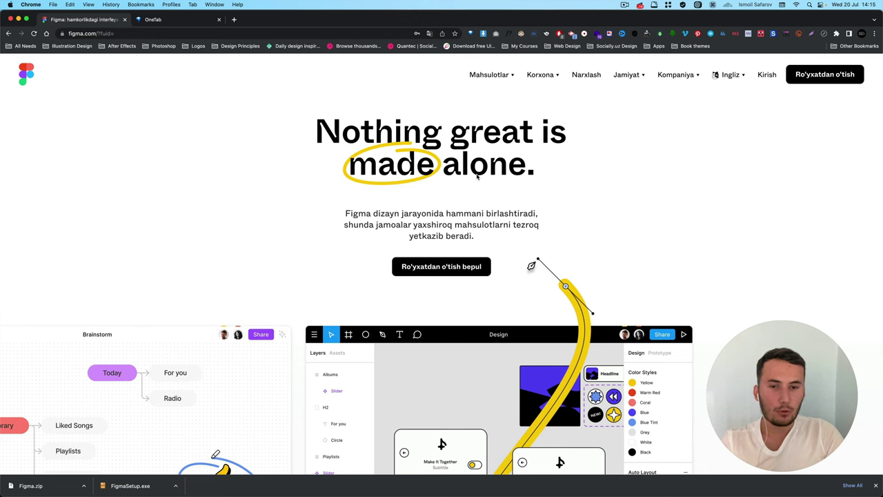
{"action": "left_click", "coordinate": [812, 75]}
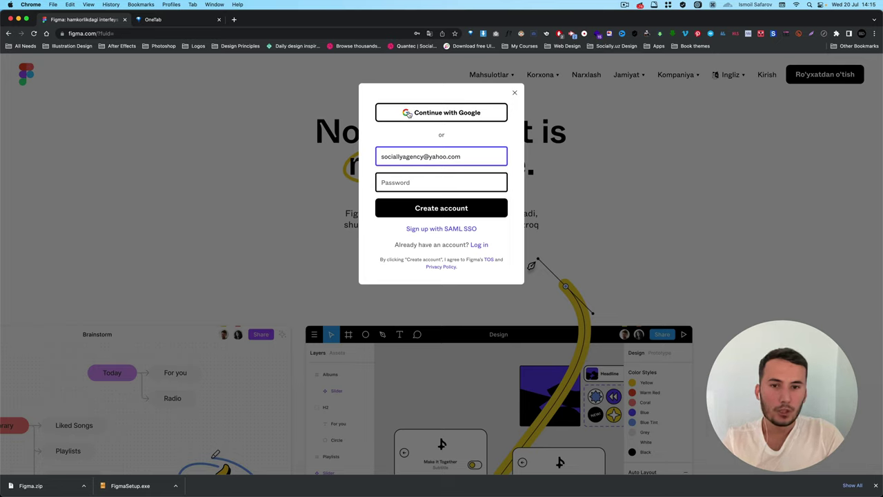
{"action": "left_click", "coordinate": [401, 111]}
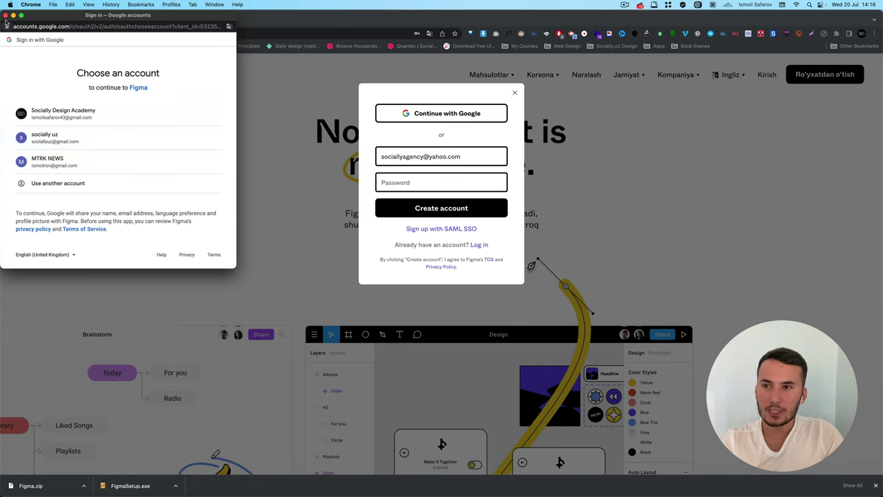
{"action": "left_click", "coordinate": [5, 15]}
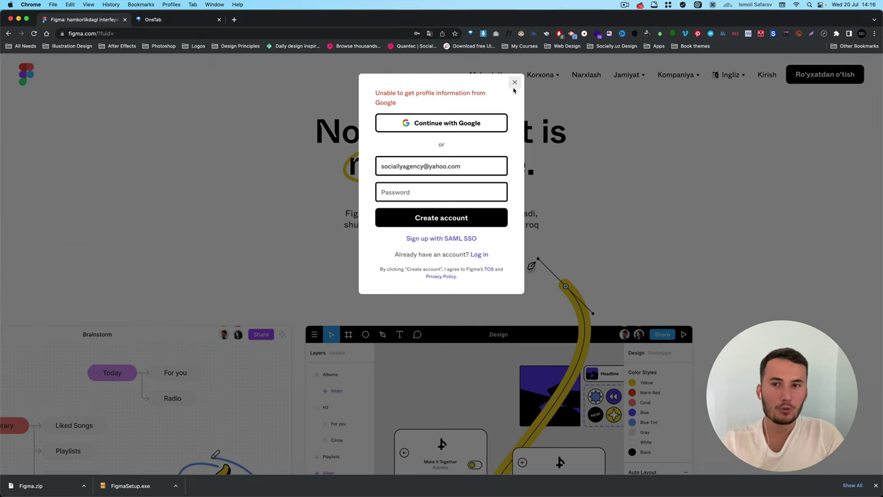
{"action": "left_click", "coordinate": [514, 84]}
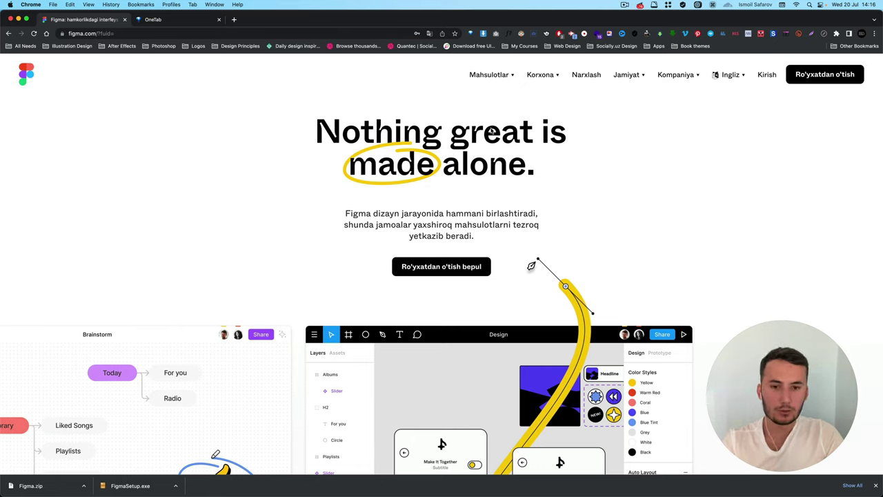
Scroll the Figma page, then Cmd+Tab over to Telegram's download-links post.
{"action": "scroll", "coordinate": [492, 131], "scroll_direction": "down", "scroll_amount": 1}
{"action": "scroll", "coordinate": [492, 132], "scroll_direction": "down", "scroll_amount": 4}
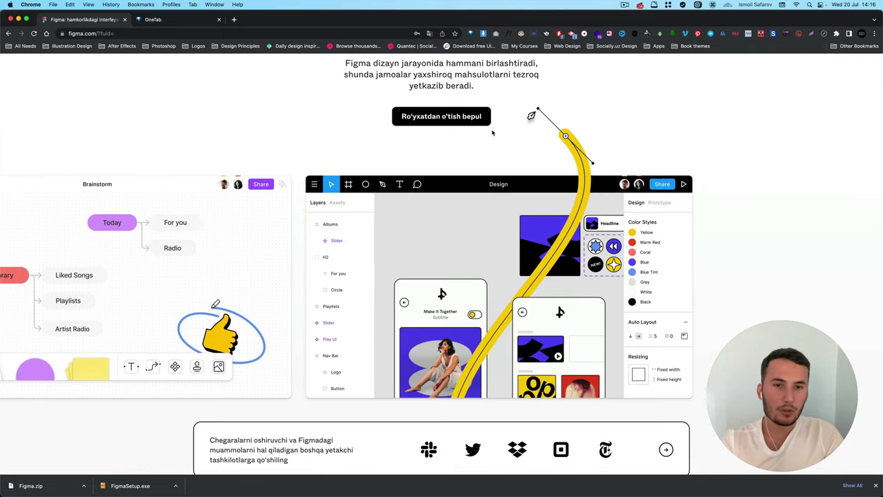
{"action": "scroll", "coordinate": [492, 131], "scroll_direction": "up", "scroll_amount": 2}
{"action": "scroll", "coordinate": [494, 134], "scroll_direction": "up", "scroll_amount": 2}
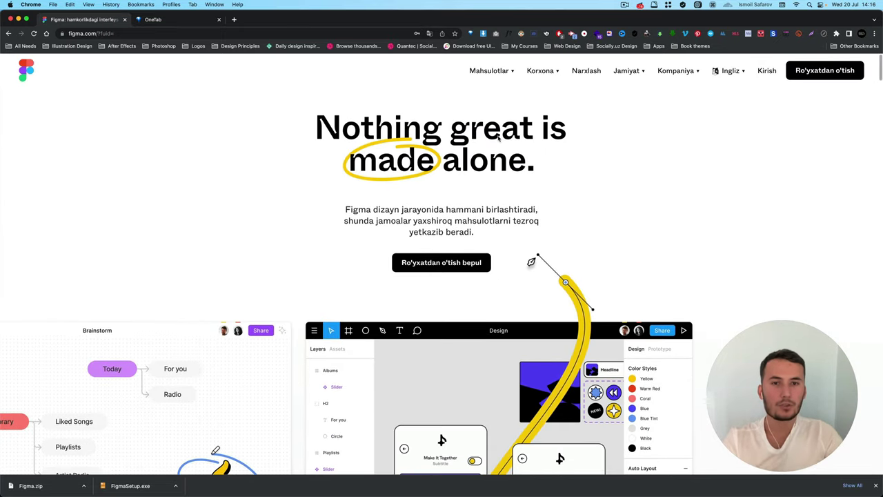
{"action": "scroll", "coordinate": [442, 152], "scroll_direction": "up", "scroll_amount": 1}
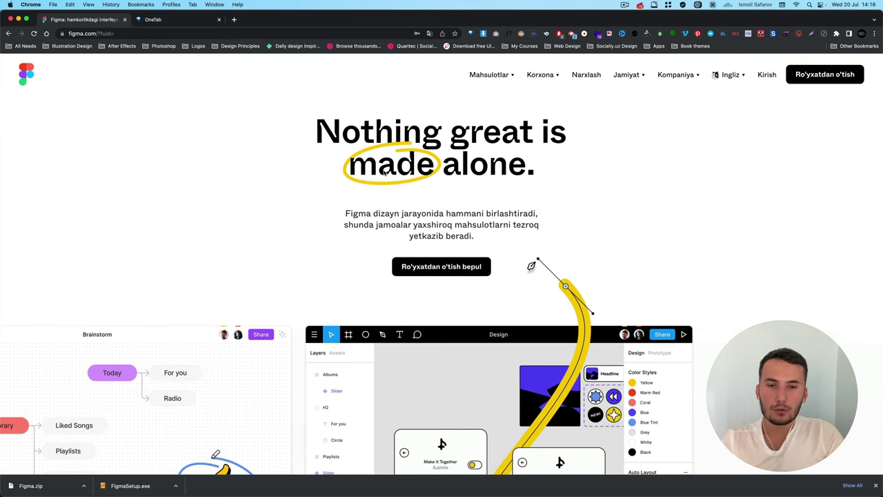
{"action": "key", "text": "super+Tab"}
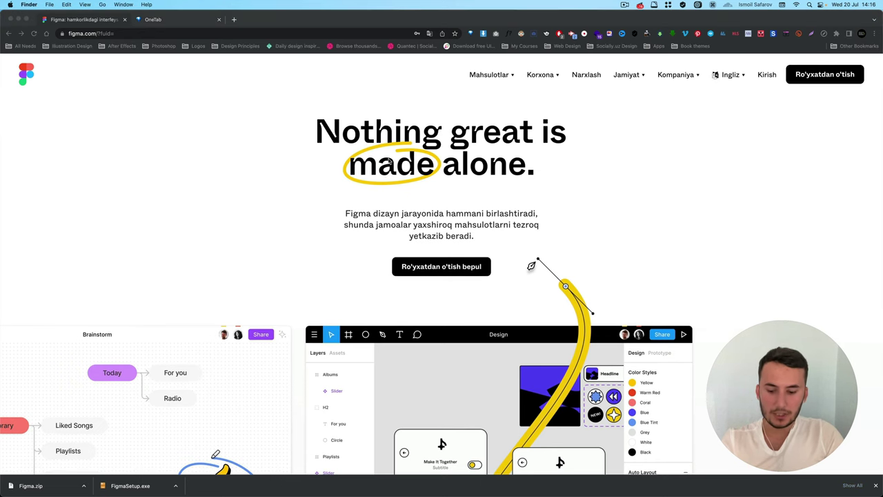
{"action": "key", "text": "super+Tab"}
{"action": "key", "text": "super+Tab"}
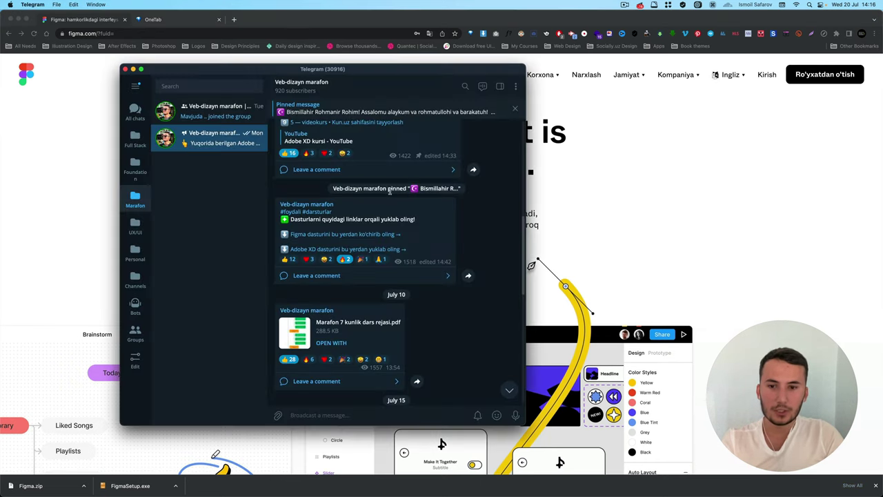
{"action": "mouse_move", "coordinate": [314, 249]}
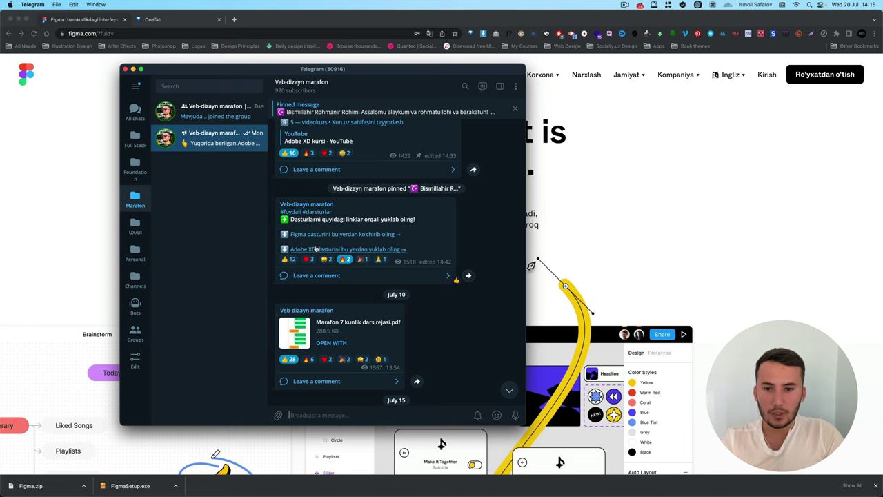
Open the post's Adobe XD link in Chrome and dismiss the region-selection prompt.
{"action": "left_click", "coordinate": [314, 249]}
{"action": "left_click", "coordinate": [372, 275]}
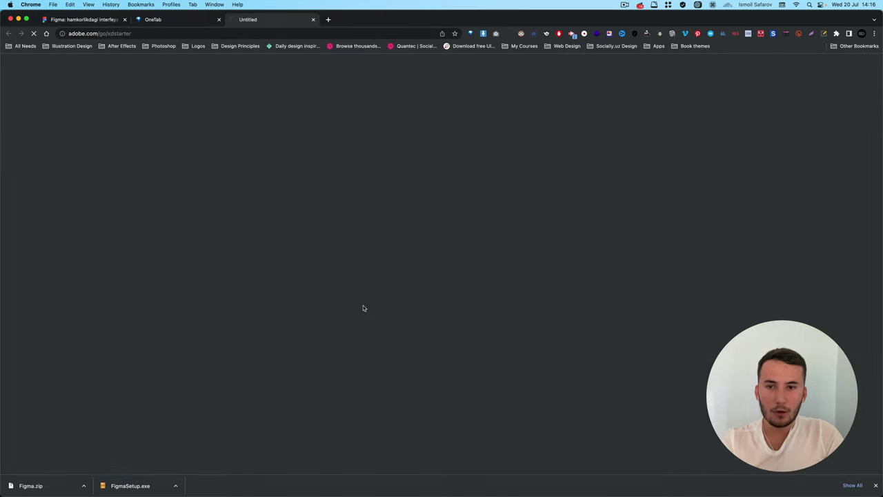
{"action": "key", "text": "super+Tab"}
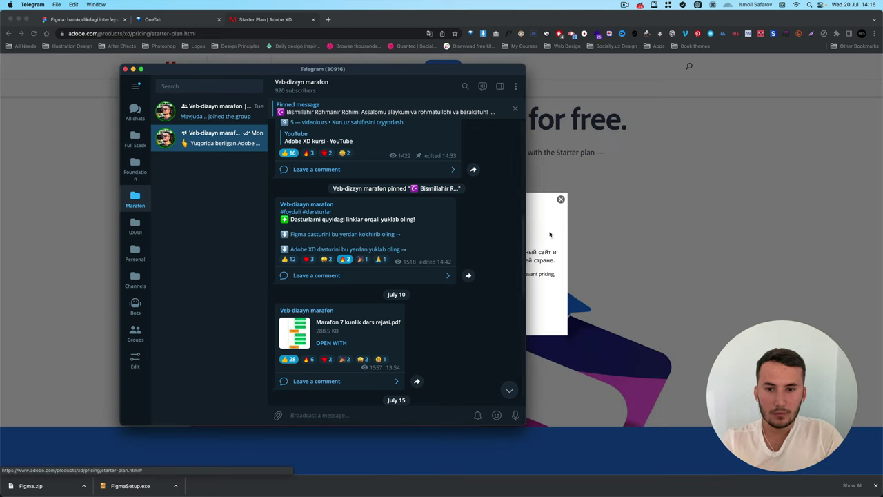
{"action": "left_click", "coordinate": [551, 235]}
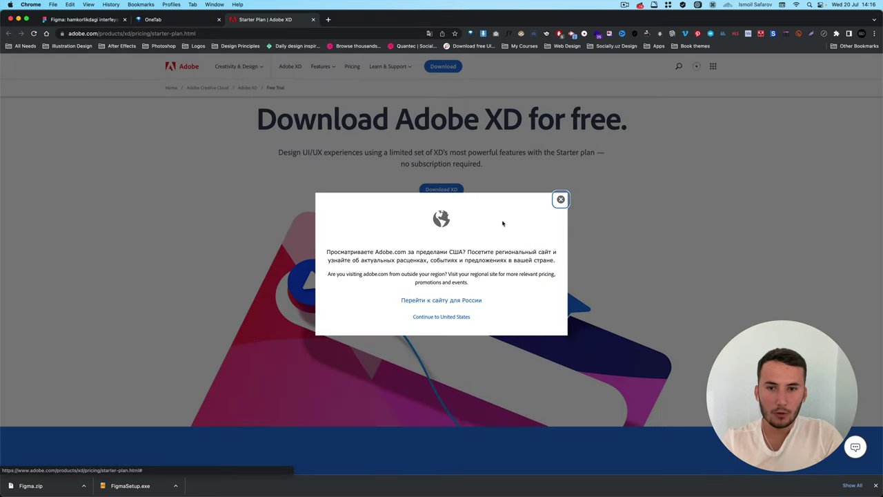
{"action": "left_click", "coordinate": [561, 200]}
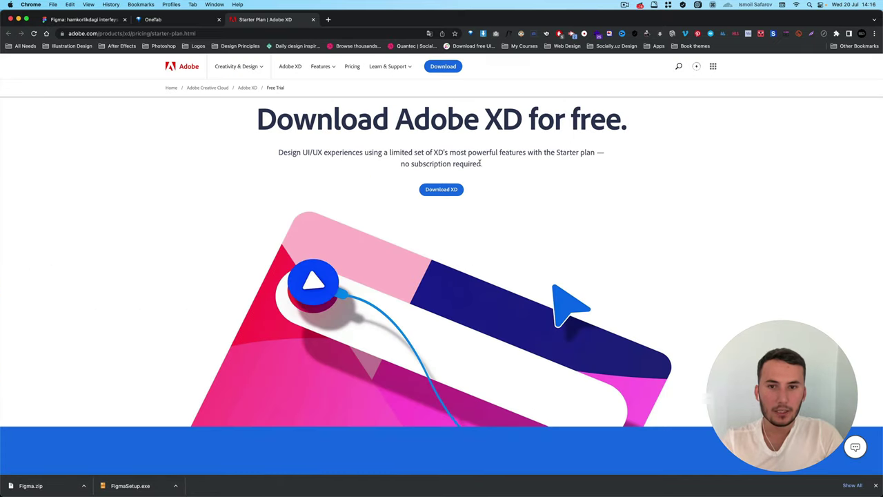
Click Download XD on the Starter Plan page.
{"action": "scroll", "coordinate": [504, 186], "scroll_direction": "down", "scroll_amount": 1}
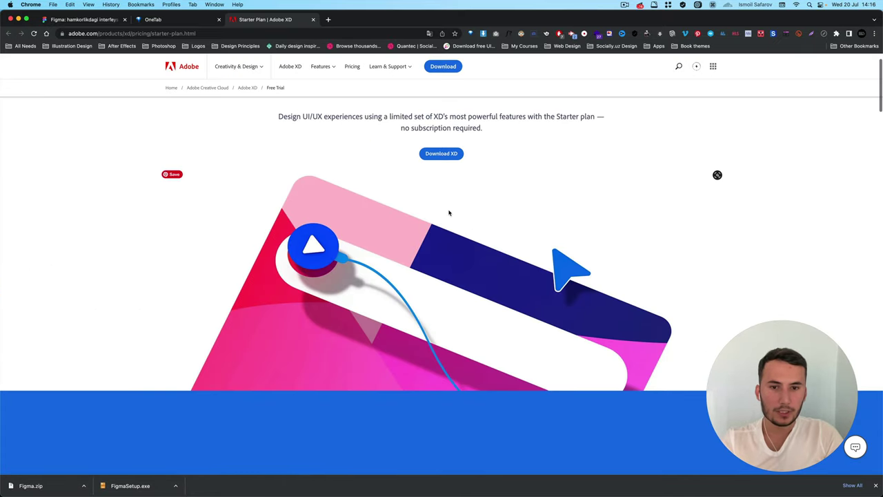
{"action": "scroll", "coordinate": [387, 200], "scroll_direction": "up", "scroll_amount": 1}
{"action": "left_click", "coordinate": [441, 189]}
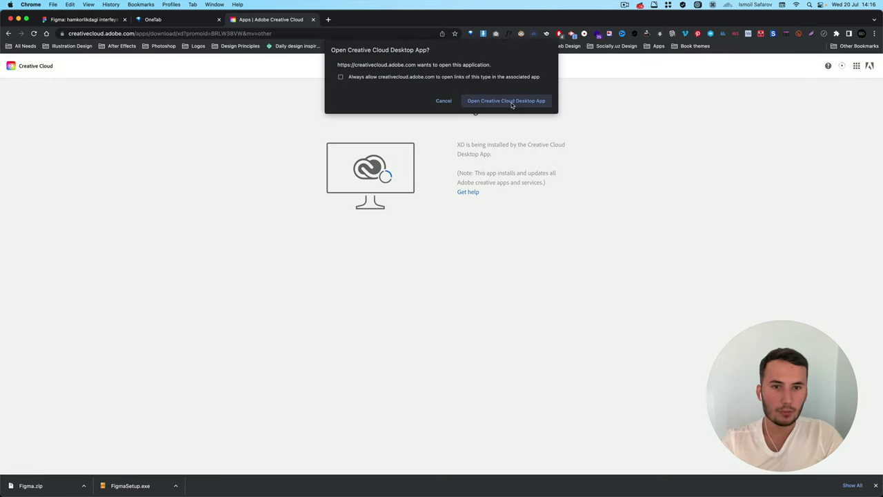
Open the Creative Cloud desktop app and close the XD welcome window.
{"action": "left_click", "coordinate": [512, 101]}
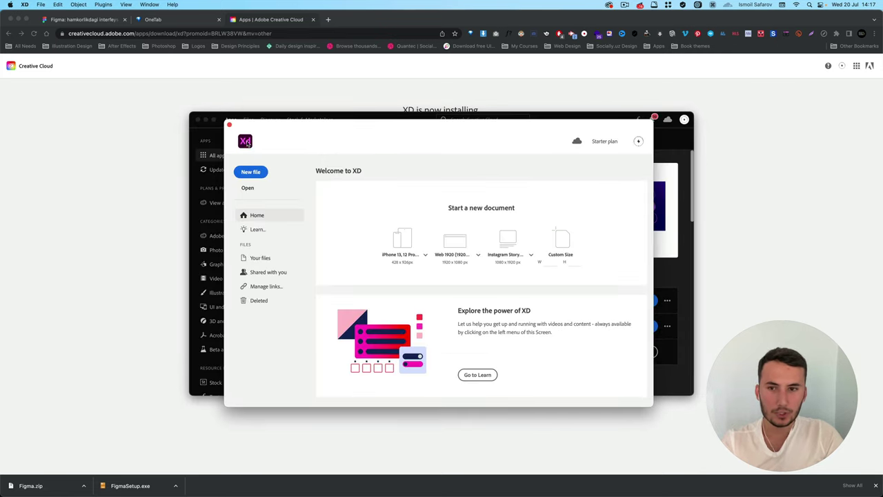
{"action": "left_click", "coordinate": [229, 125]}
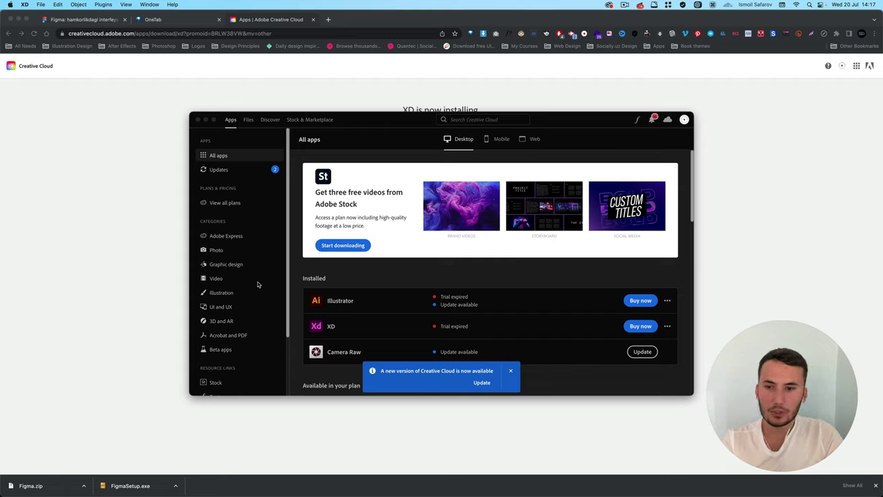
{"action": "left_click", "coordinate": [218, 156]}
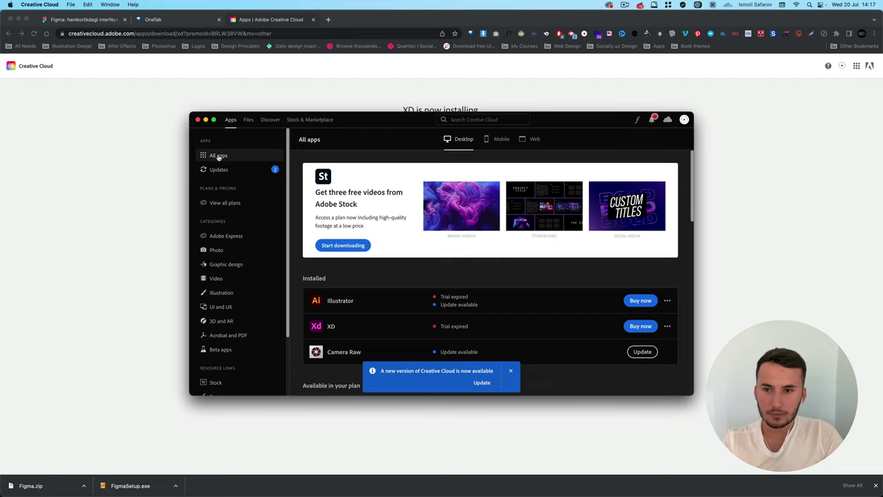
Show the UI and UX category and dismiss the new-version notification.
{"action": "left_click", "coordinate": [222, 307]}
{"action": "scroll", "coordinate": [412, 325], "scroll_direction": "down", "scroll_amount": 2}
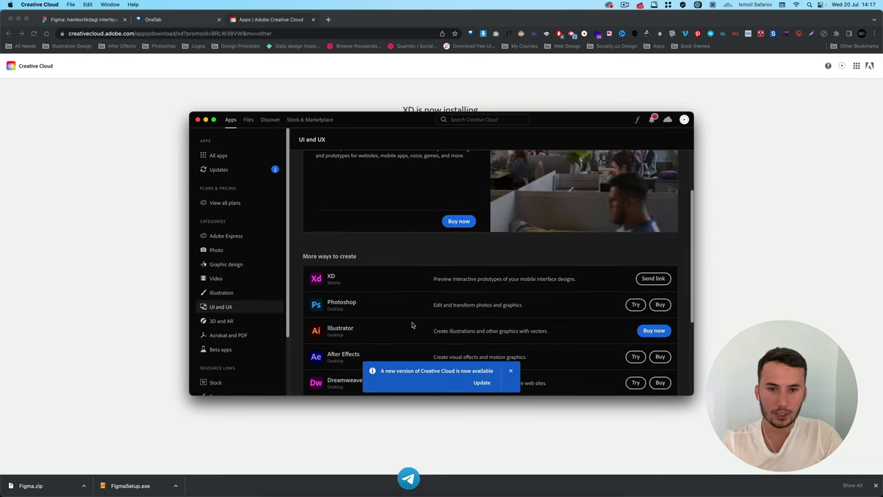
{"action": "scroll", "coordinate": [412, 325], "scroll_direction": "up", "scroll_amount": 2}
{"action": "left_click", "coordinate": [510, 373]}
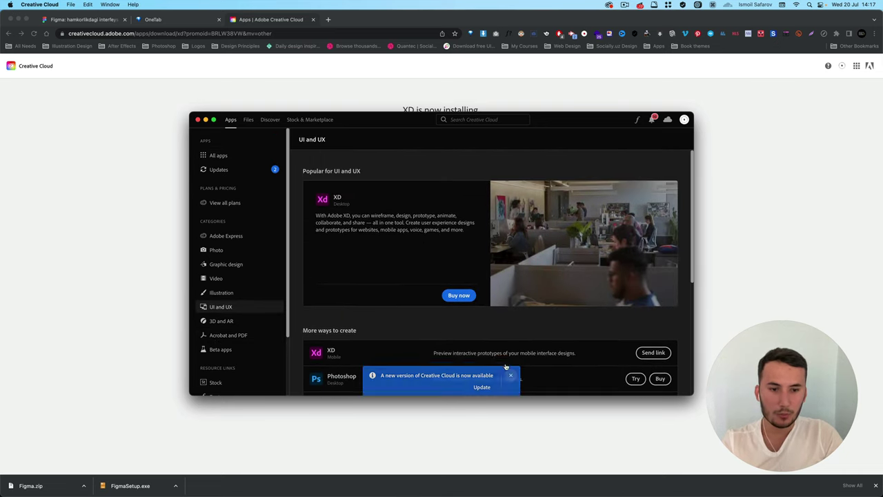
{"action": "scroll", "coordinate": [500, 352], "scroll_direction": "down", "scroll_amount": 3}
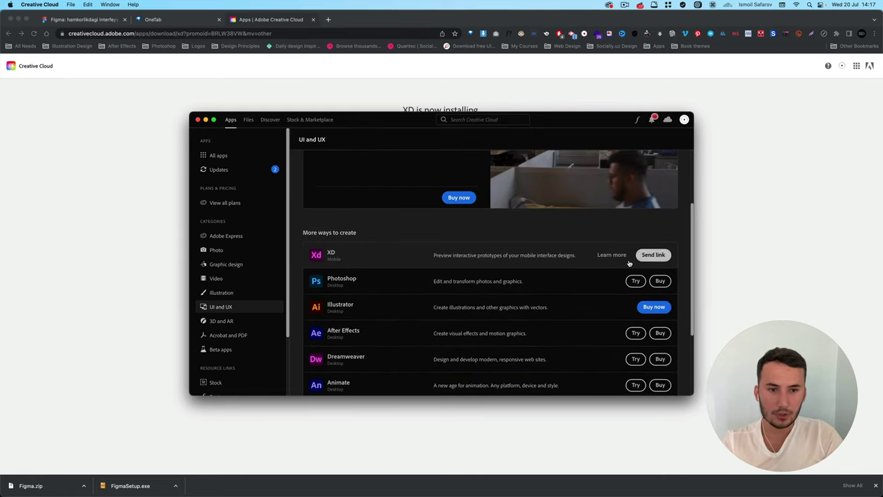
{"action": "scroll", "coordinate": [352, 245], "scroll_direction": "down", "scroll_amount": 1}
Open XD Mobile's details page and scroll through its overview and tutorials.
{"action": "left_click", "coordinate": [331, 241]}
{"action": "scroll", "coordinate": [663, 200], "scroll_direction": "down", "scroll_amount": 2}
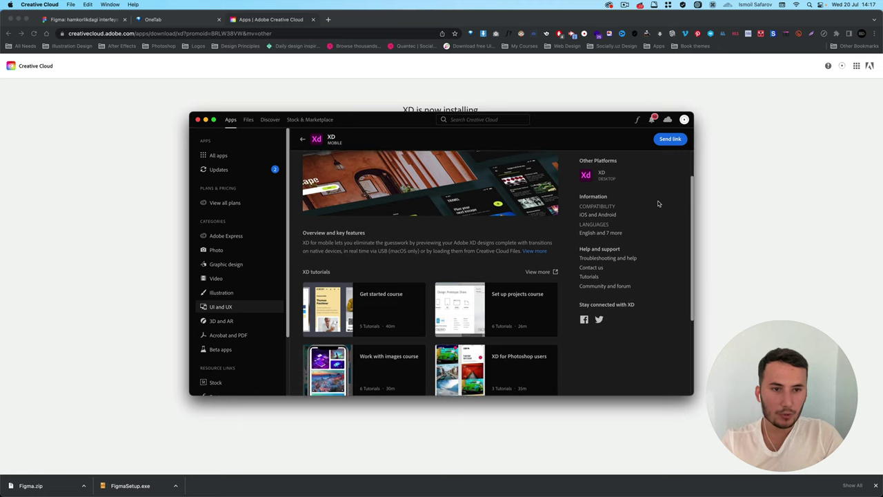
{"action": "scroll", "coordinate": [658, 201], "scroll_direction": "down", "scroll_amount": 2}
{"action": "scroll", "coordinate": [659, 201], "scroll_direction": "down", "scroll_amount": 1}
{"action": "scroll", "coordinate": [659, 203], "scroll_direction": "down", "scroll_amount": 2}
{"action": "scroll", "coordinate": [658, 203], "scroll_direction": "up", "scroll_amount": 5}
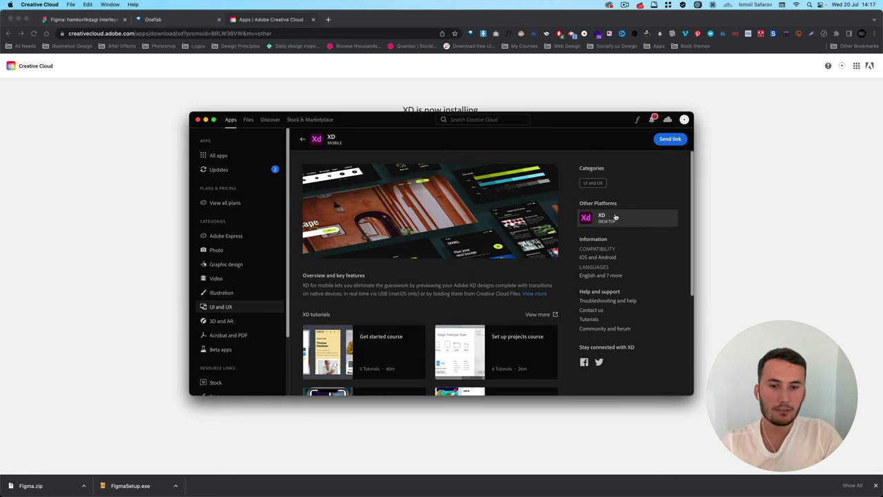
{"action": "scroll", "coordinate": [533, 219], "scroll_direction": "down", "scroll_amount": 3}
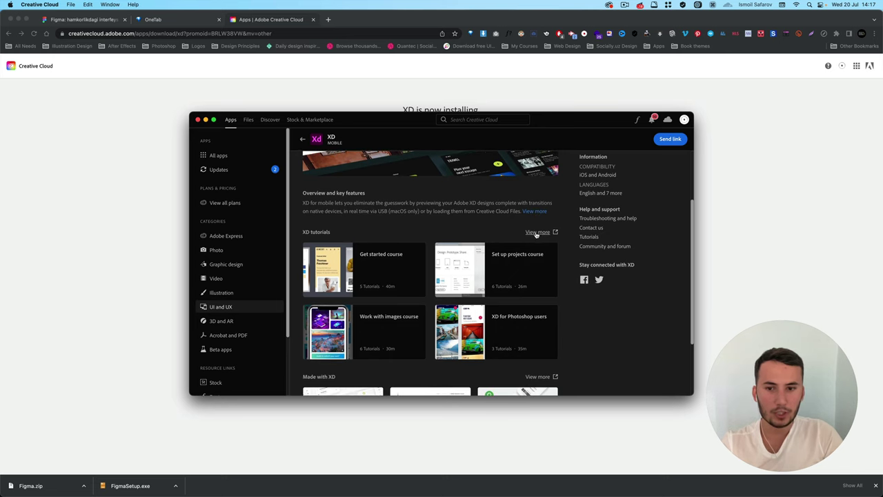
{"action": "scroll", "coordinate": [467, 221], "scroll_direction": "down", "scroll_amount": 3}
{"action": "scroll", "coordinate": [441, 214], "scroll_direction": "up", "scroll_amount": 4}
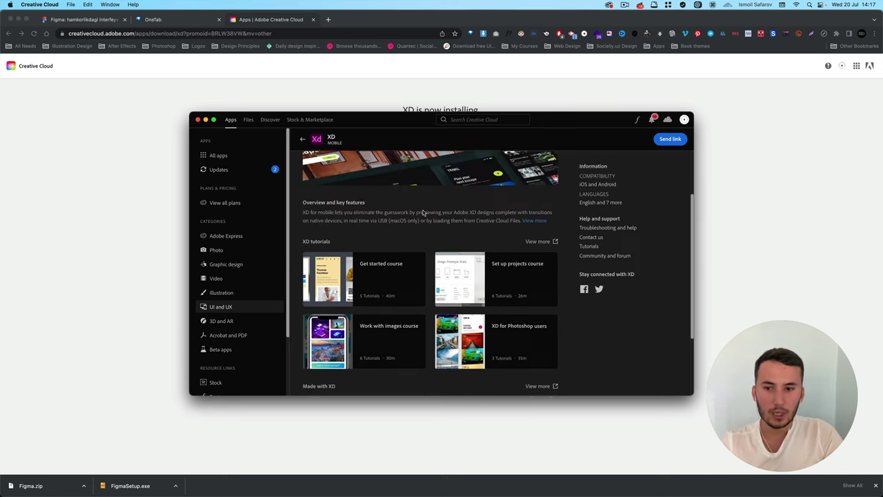
{"action": "scroll", "coordinate": [423, 213], "scroll_direction": "up", "scroll_amount": 3}
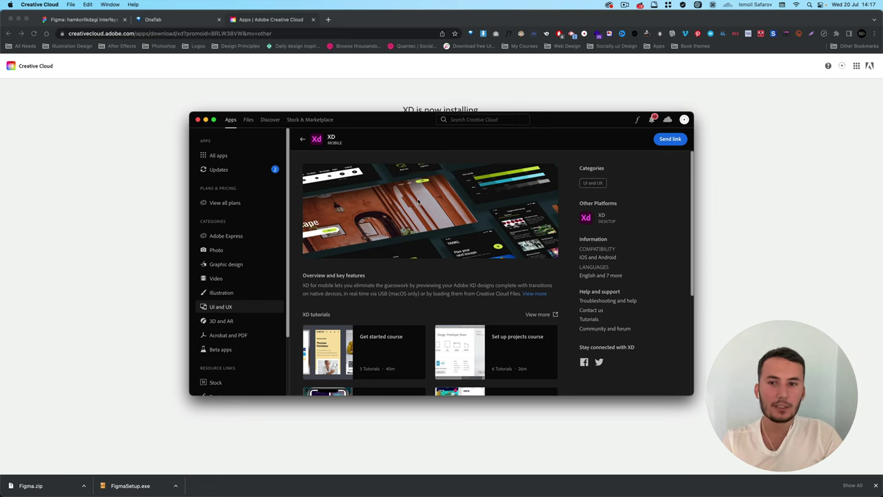
Move the Adobe XD home window over to the left side of the screen.
{"action": "left_click", "coordinate": [490, 477]}
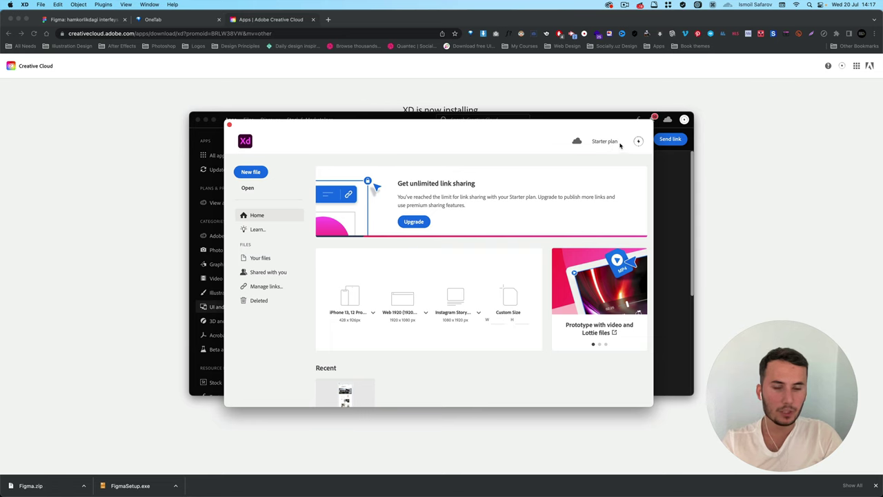
{"action": "mouse_move", "coordinate": [529, 120]}
{"action": "left_mouse_down"}
{"action": "mouse_move", "coordinate": [466, 191]}
{"action": "mouse_move", "coordinate": [513, 136]}
{"action": "left_mouse_up"}
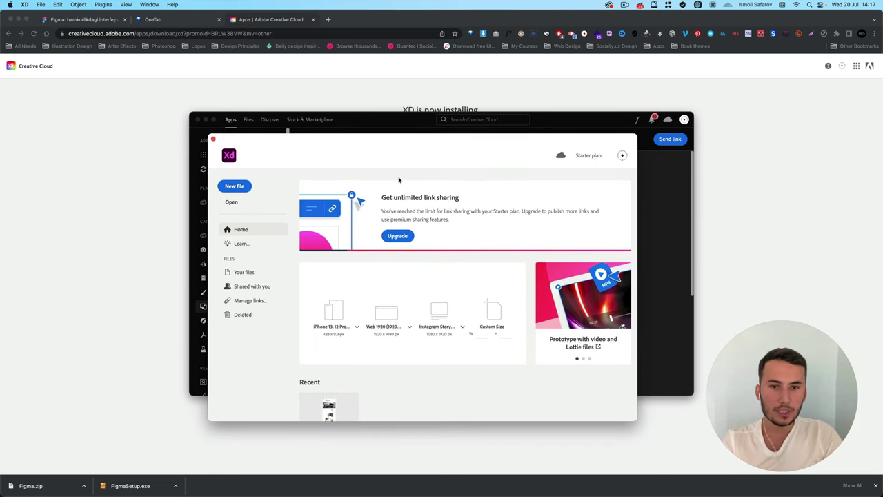
{"action": "left_click_drag", "start_coordinate": [432, 138], "coordinate": [338, 144]}
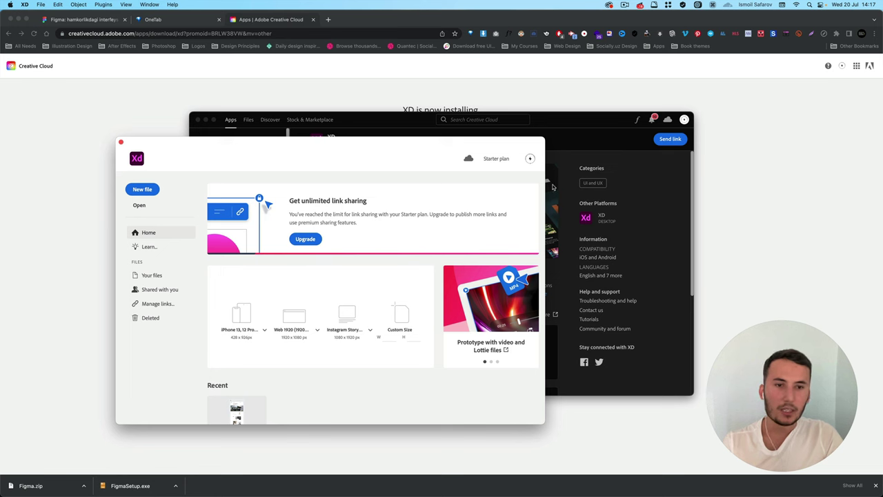
Return Creative Cloud to the UI and UX category and shift its window up-right.
{"action": "left_click", "coordinate": [629, 167]}
{"action": "left_click", "coordinate": [303, 140]}
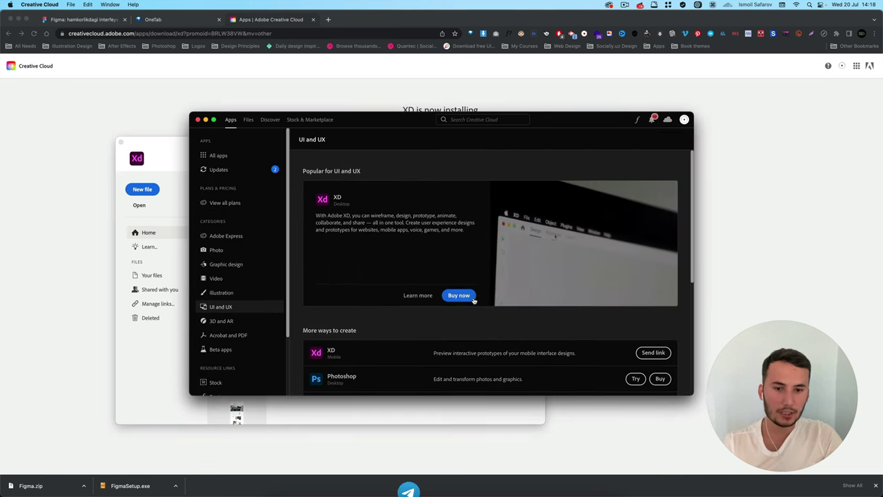
{"action": "left_click", "coordinate": [156, 345]}
{"action": "left_click", "coordinate": [609, 315]}
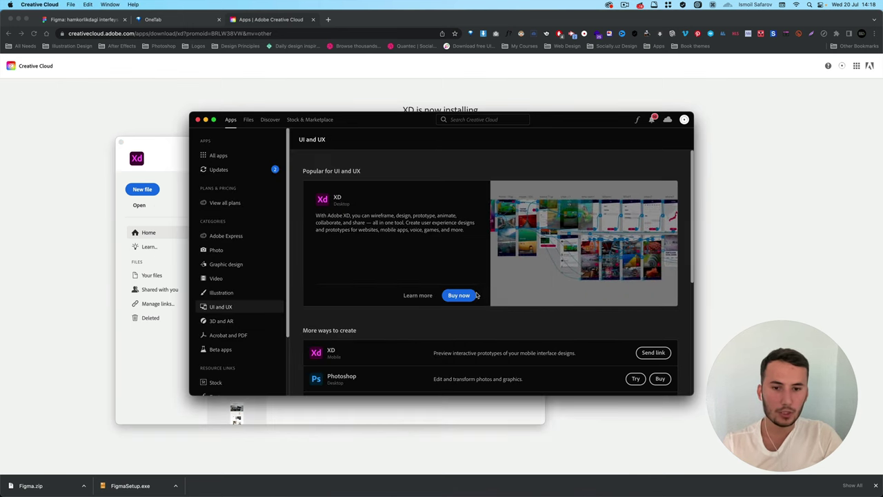
{"action": "mouse_move", "coordinate": [349, 123]}
{"action": "left_mouse_down"}
{"action": "mouse_move", "coordinate": [399, 101]}
{"action": "mouse_move", "coordinate": [392, 104]}
{"action": "left_mouse_up"}
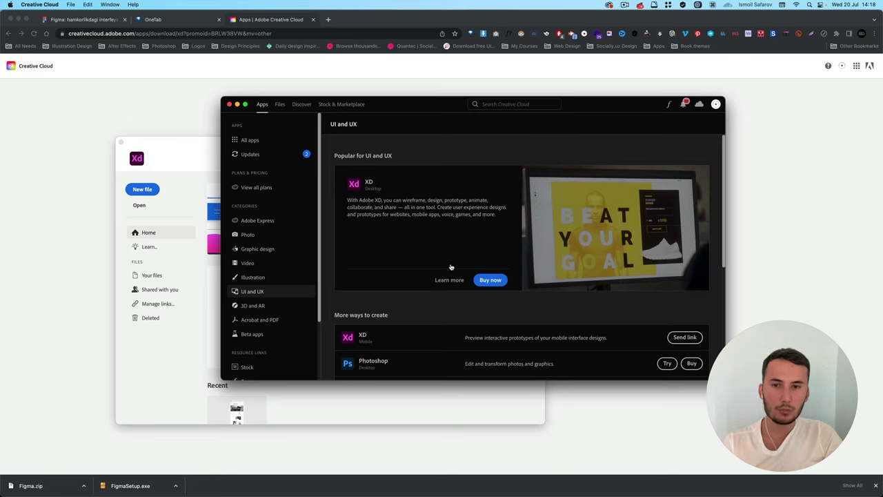
Switch from the Chrome installing page and Creative Cloud to Telegram with Cmd+Tab.
{"action": "left_click", "coordinate": [224, 55]}
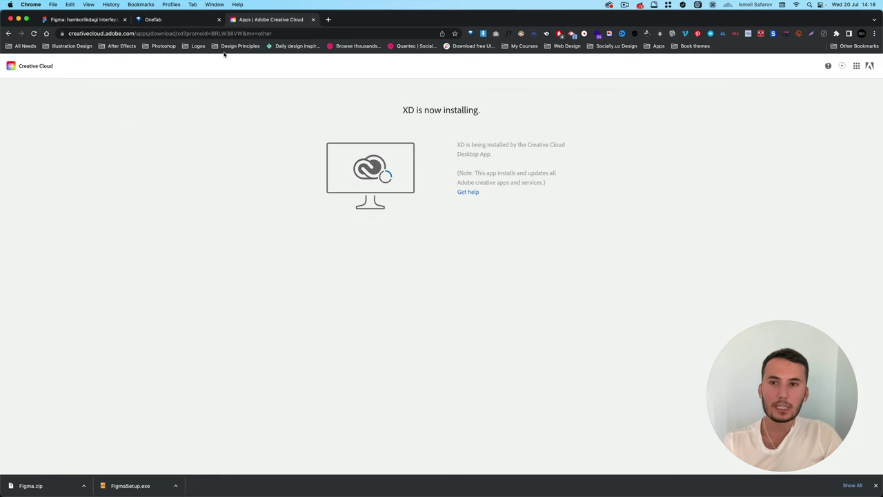
{"action": "left_click", "coordinate": [383, 174]}
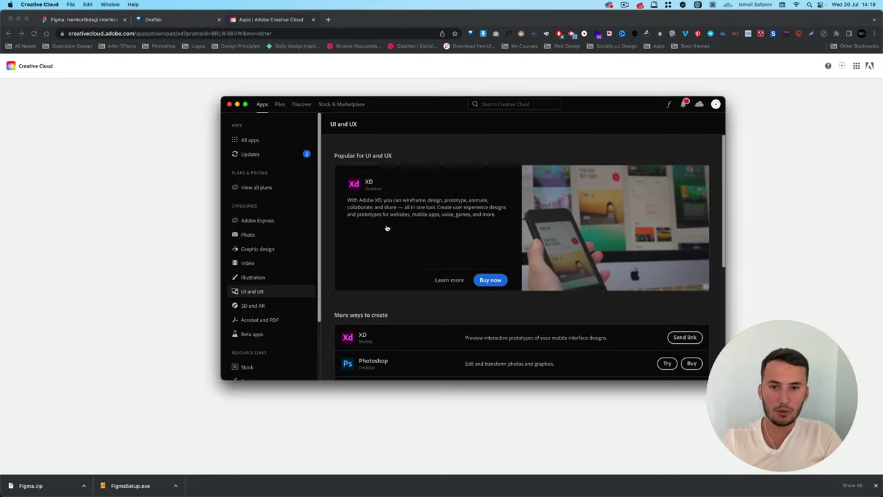
{"action": "key", "text": "super+Tab"}
{"action": "key", "text": "super+Tab"}
{"action": "key", "text": "super+Tab"}
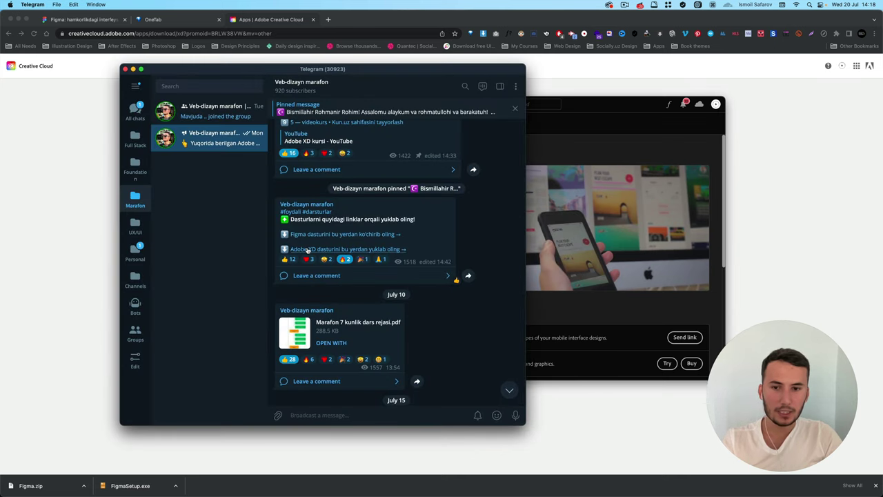
Open the channel's Adobe XD link in Chrome and continue to the United States site.
{"action": "left_click", "coordinate": [308, 249]}
{"action": "left_click", "coordinate": [373, 274]}
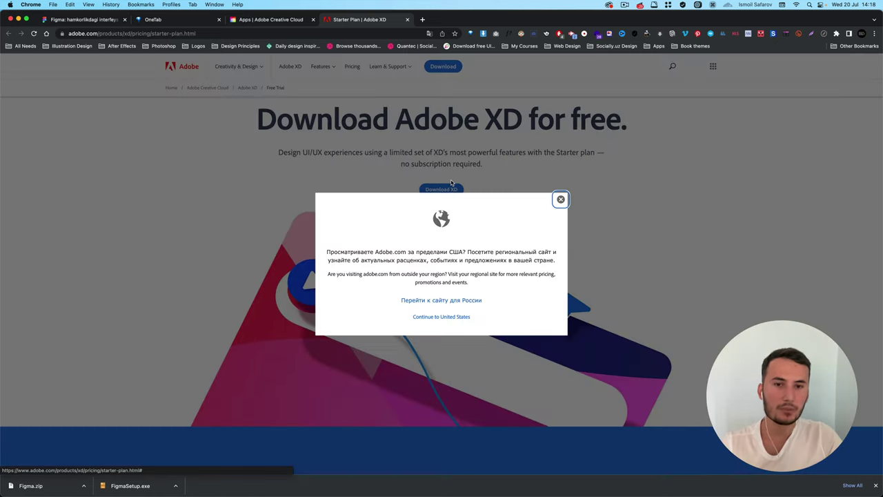
{"action": "left_click", "coordinate": [560, 199]}
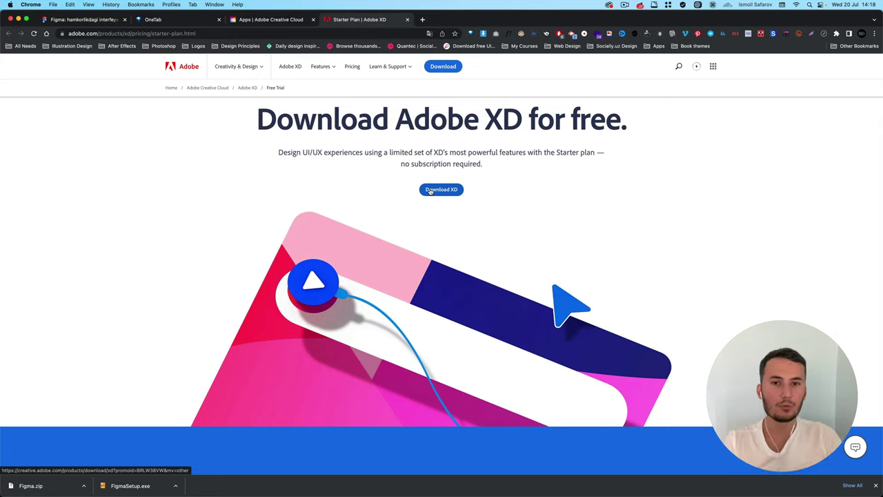
Switch to Adobe XD and drag its home window to the right, in front of Chrome.
{"action": "key", "text": "super+Tab"}
{"action": "key", "text": "Escape"}
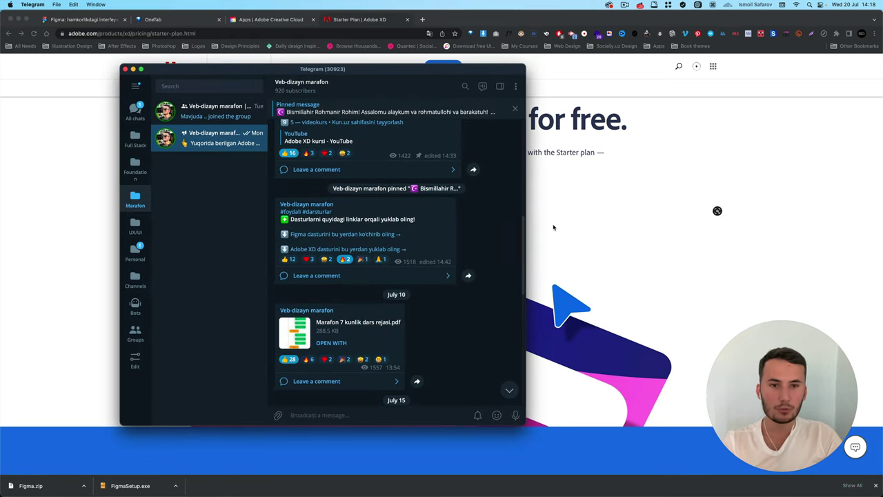
{"action": "left_click", "coordinate": [554, 228]}
{"action": "key", "text": "super+Tab"}
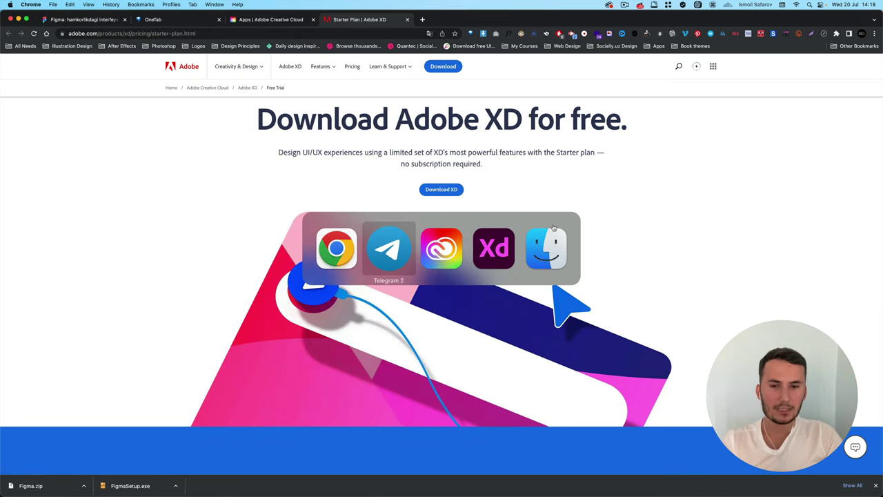
{"action": "key", "text": "super+Tab"}
{"action": "key", "text": "super+Tab"}
{"action": "left_click_drag", "start_coordinate": [343, 136], "coordinate": [427, 131]}
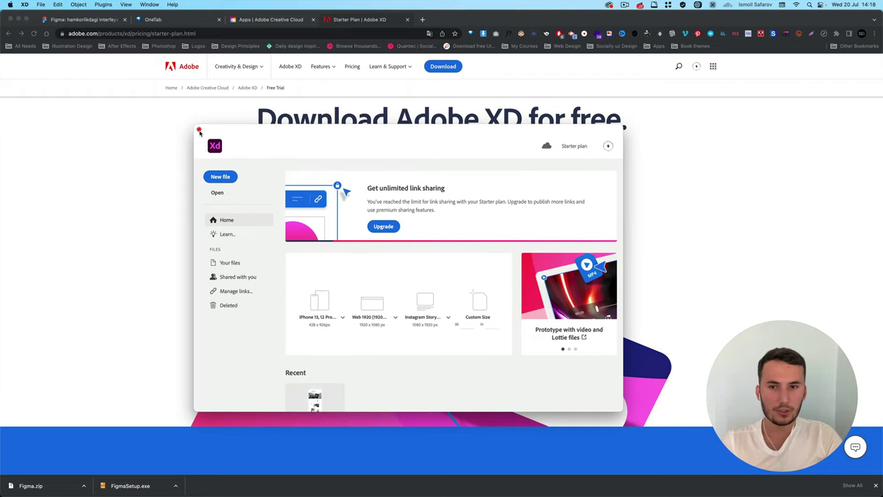
Close the Adobe XD home window to reveal the Download Adobe XD for free page.
{"action": "left_click", "coordinate": [199, 131]}
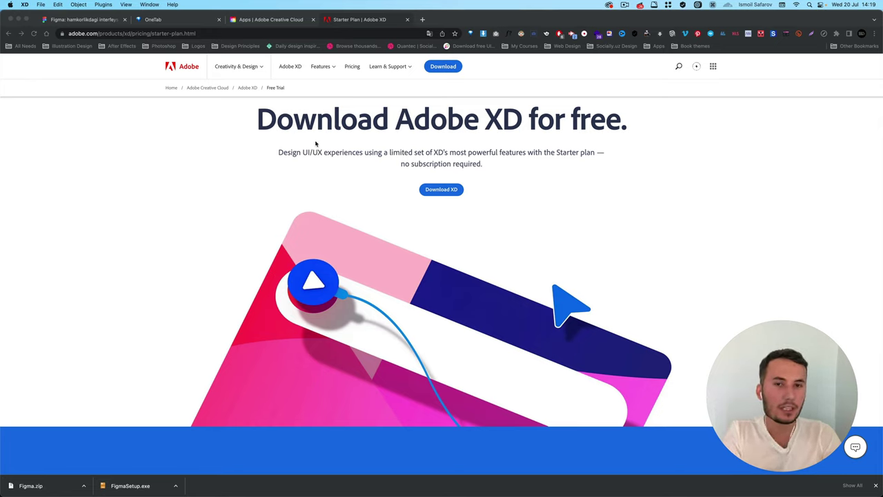
Open a new Chrome tab, then open the Socially Design Academy channel in Telegram's Channels folder.
{"action": "left_click", "coordinate": [423, 21]}
{"action": "type", "text": "y"}
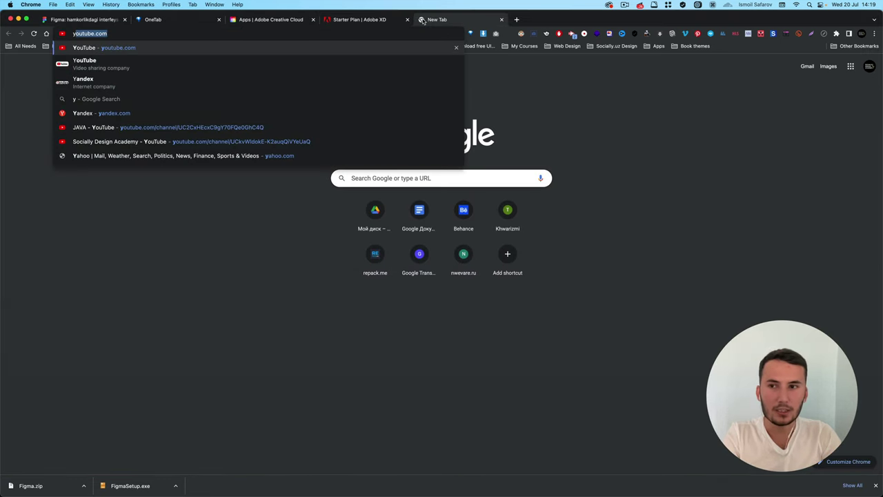
{"action": "key", "text": "super+Tab"}
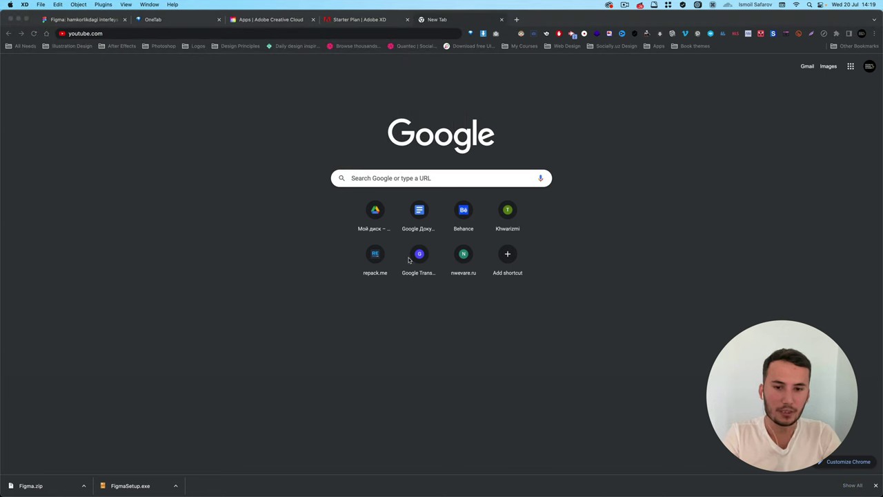
{"action": "key", "text": "super+Tab"}
{"action": "key", "text": "super+Tab"}
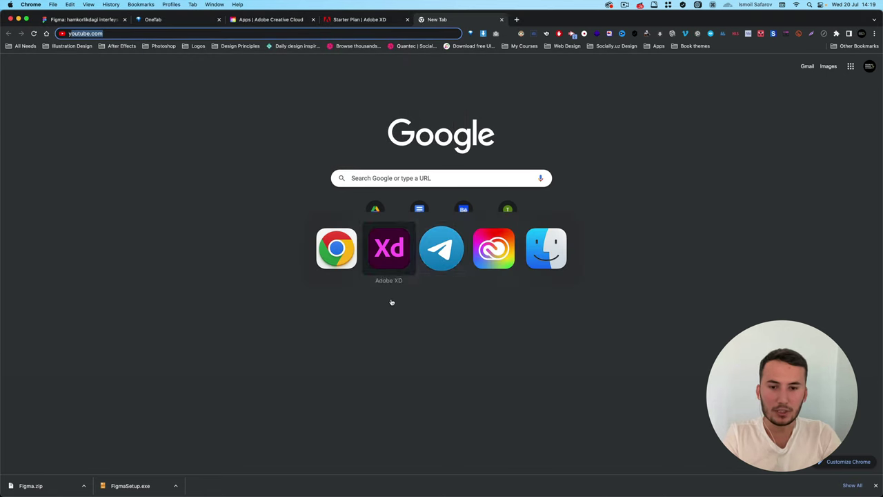
{"action": "key", "text": "super+Tab"}
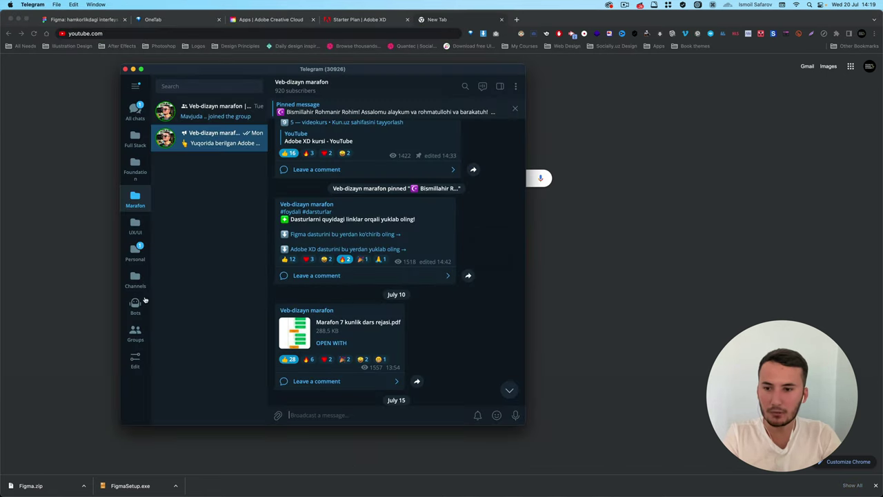
{"action": "left_click", "coordinate": [135, 279]}
{"action": "left_click", "coordinate": [210, 137]}
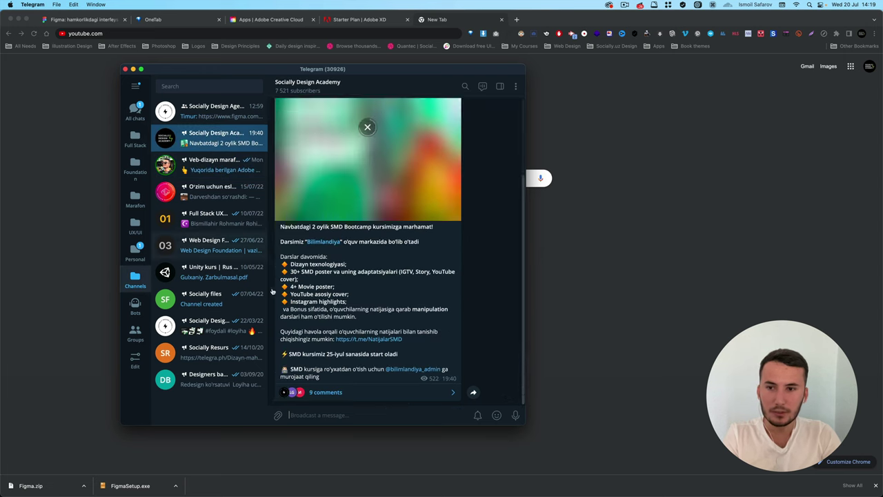
Scroll back through the channel's older June and July posts.
{"action": "scroll", "coordinate": [322, 373], "scroll_direction": "up", "scroll_amount": 10}
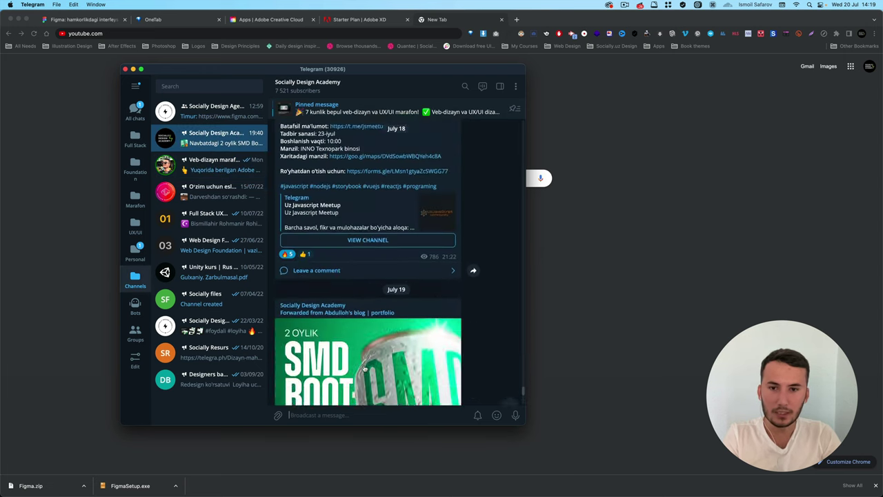
{"action": "scroll", "coordinate": [365, 369], "scroll_direction": "up", "scroll_amount": 5}
{"action": "scroll", "coordinate": [364, 369], "scroll_direction": "up", "scroll_amount": 5}
{"action": "scroll", "coordinate": [365, 369], "scroll_direction": "up", "scroll_amount": 5}
{"action": "scroll", "coordinate": [365, 370], "scroll_direction": "up", "scroll_amount": 5}
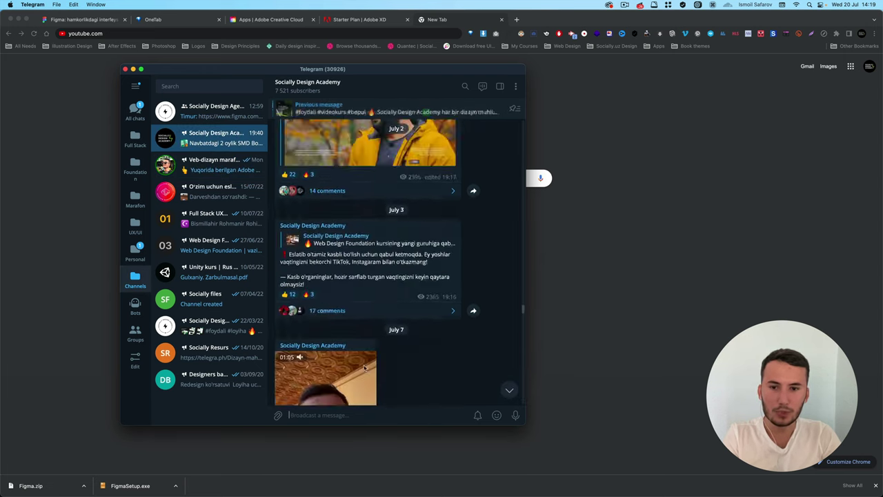
{"action": "scroll", "coordinate": [364, 369], "scroll_direction": "up", "scroll_amount": 5}
{"action": "scroll", "coordinate": [365, 369], "scroll_direction": "up", "scroll_amount": 5}
{"action": "scroll", "coordinate": [365, 369], "scroll_direction": "up", "scroll_amount": 5}
{"action": "scroll", "coordinate": [365, 369], "scroll_direction": "up", "scroll_amount": 5}
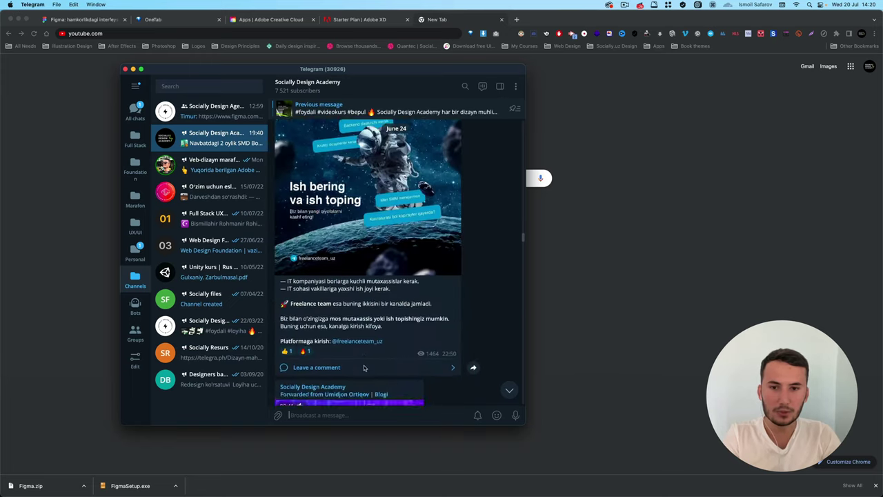
{"action": "scroll", "coordinate": [364, 368], "scroll_direction": "up", "scroll_amount": 5}
{"action": "scroll", "coordinate": [365, 369], "scroll_direction": "up", "scroll_amount": 5}
{"action": "scroll", "coordinate": [365, 369], "scroll_direction": "up", "scroll_amount": 5}
{"action": "scroll", "coordinate": [365, 369], "scroll_direction": "up", "scroll_amount": 2}
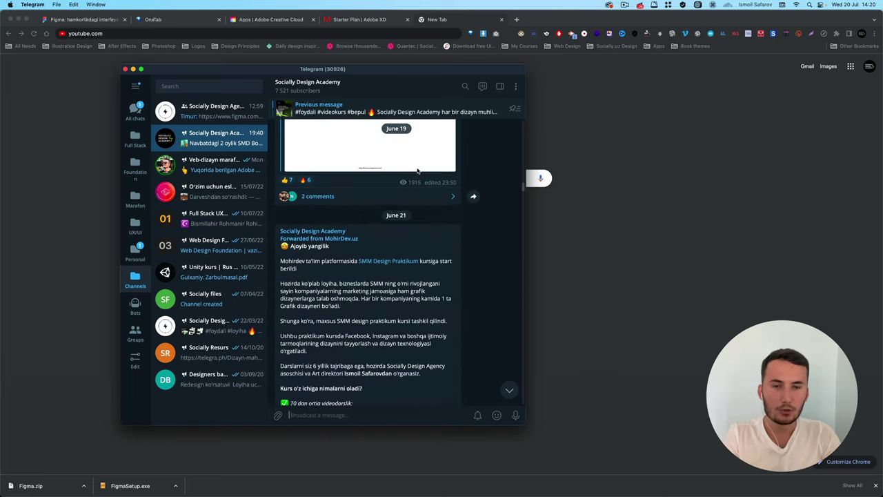
{"action": "left_click", "coordinate": [405, 41]}
Load the YouTube home page in the new tab.
{"action": "type", "text": "yyou"}
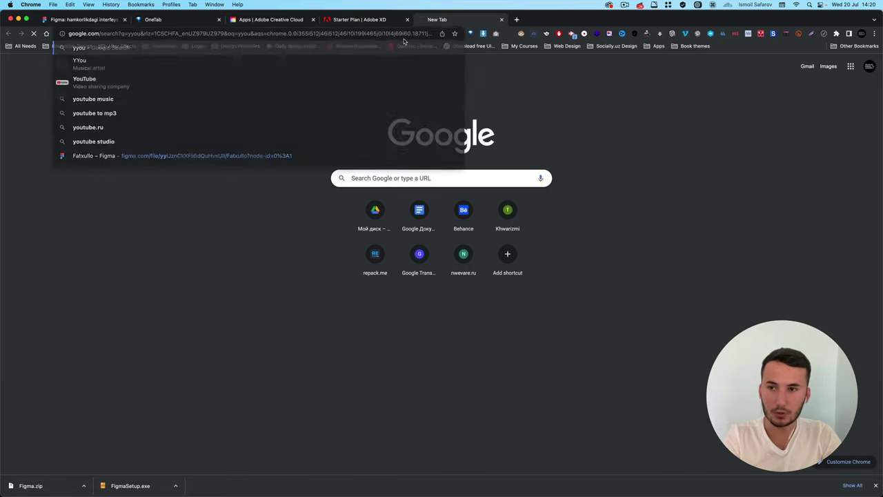
{"action": "key", "text": "Return"}
{"action": "double_click", "coordinate": [115, 67]}
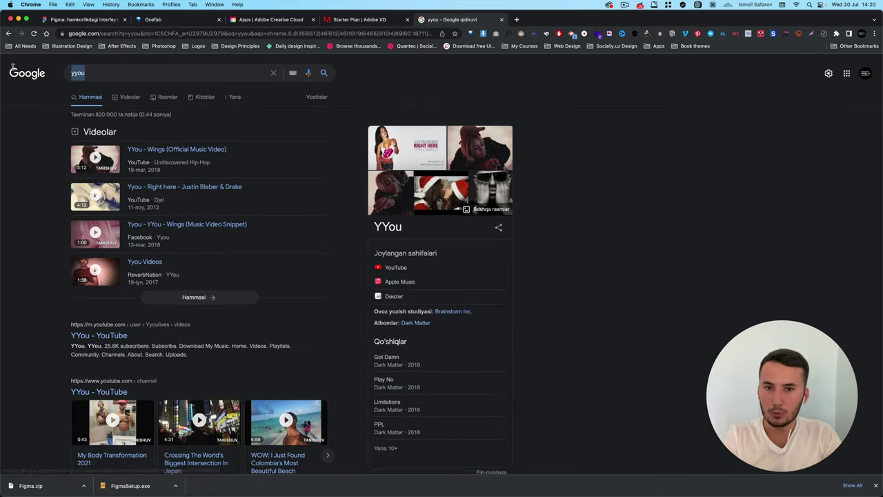
{"action": "left_click", "coordinate": [142, 36]}
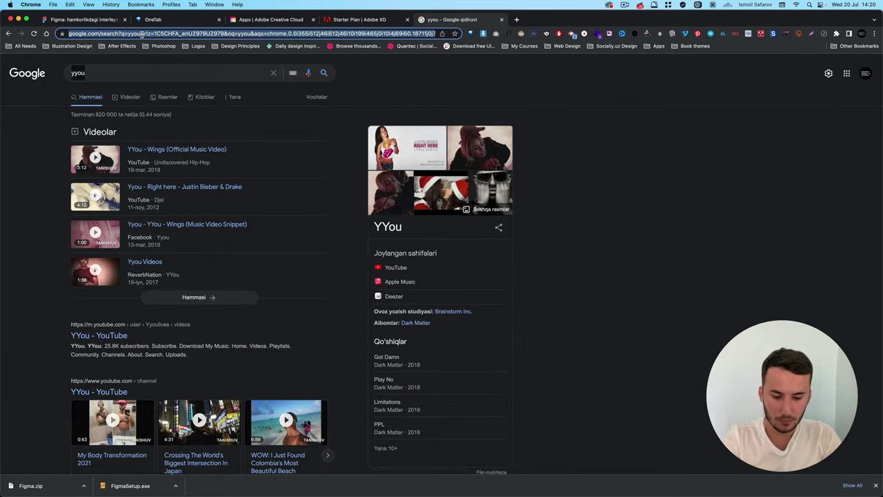
{"action": "type", "text": "youtube.com"}
{"action": "key", "text": "Return"}
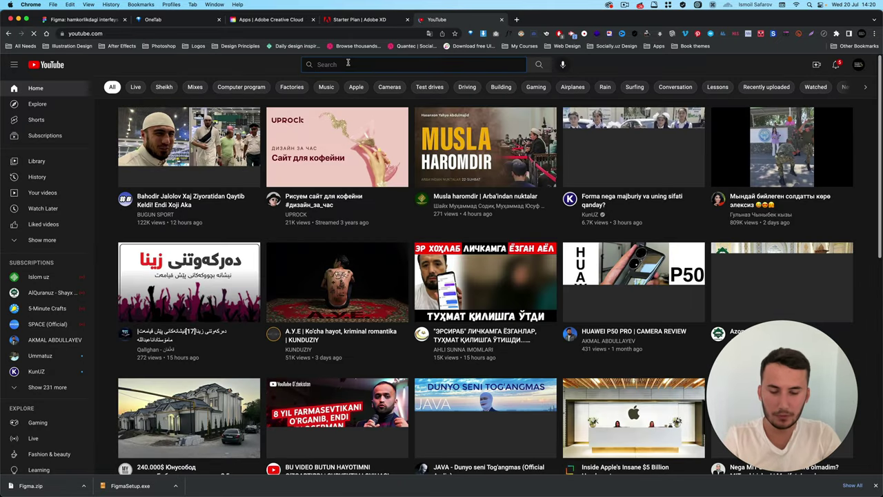
Search YouTube for 'socially design academy' and open the Socially Design Academy channel.
{"action": "left_click", "coordinate": [348, 63]}
{"action": "type", "text": "soci"}
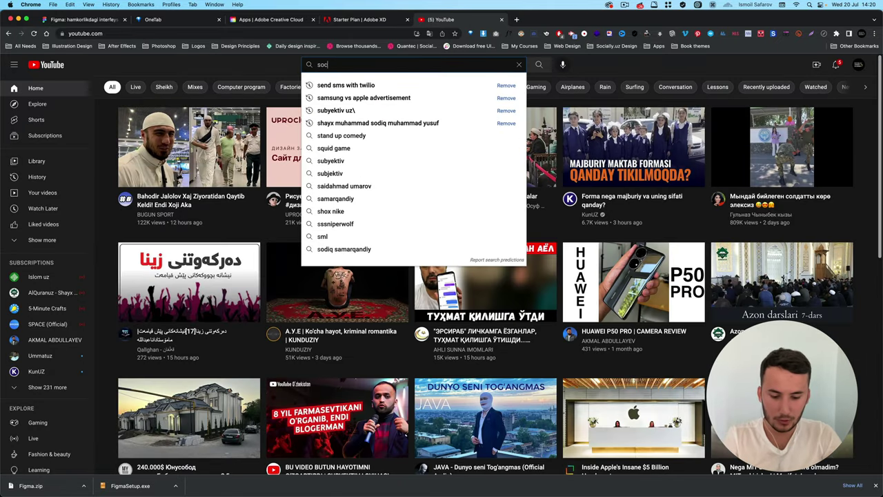
{"action": "type", "text": "ally"}
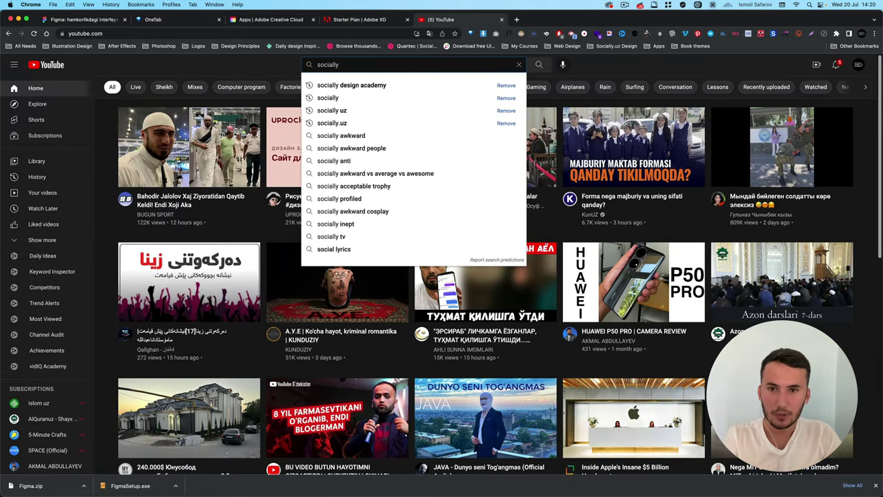
{"action": "key", "text": "Down"}
{"action": "key", "text": "Return"}
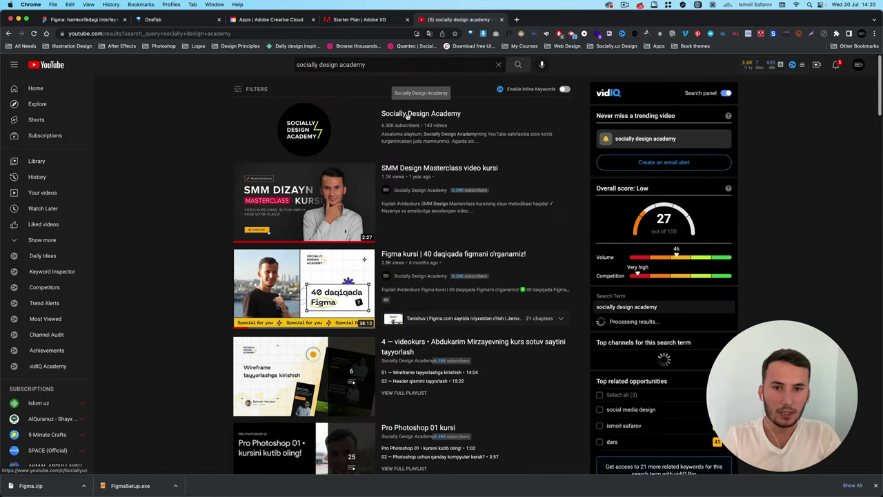
{"action": "left_click", "coordinate": [407, 114]}
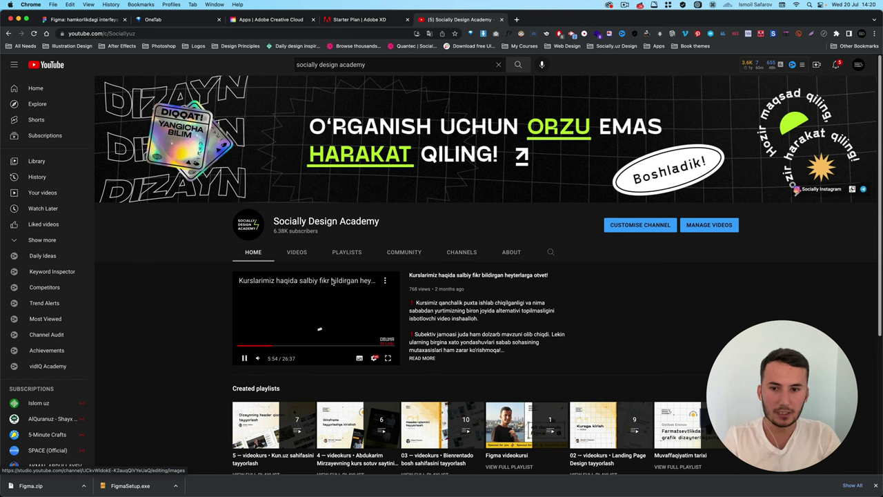
Play all of the channel's Computer foundation kursi playlist from its Playlists section.
{"action": "left_click", "coordinate": [340, 256]}
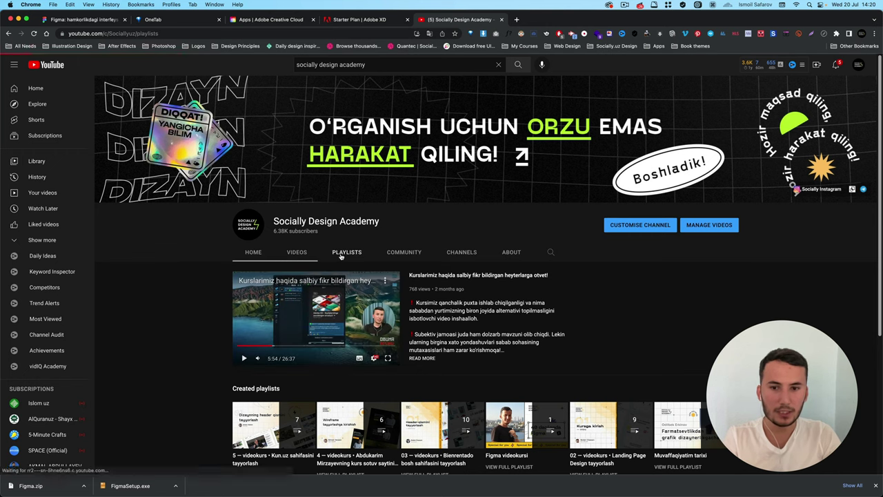
{"action": "scroll", "coordinate": [503, 414], "scroll_direction": "down", "scroll_amount": 10}
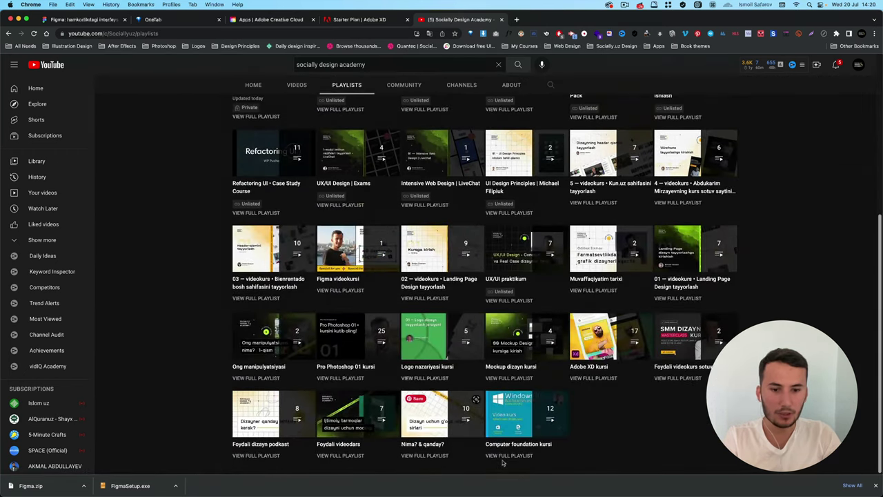
{"action": "mouse_move", "coordinate": [525, 418]}
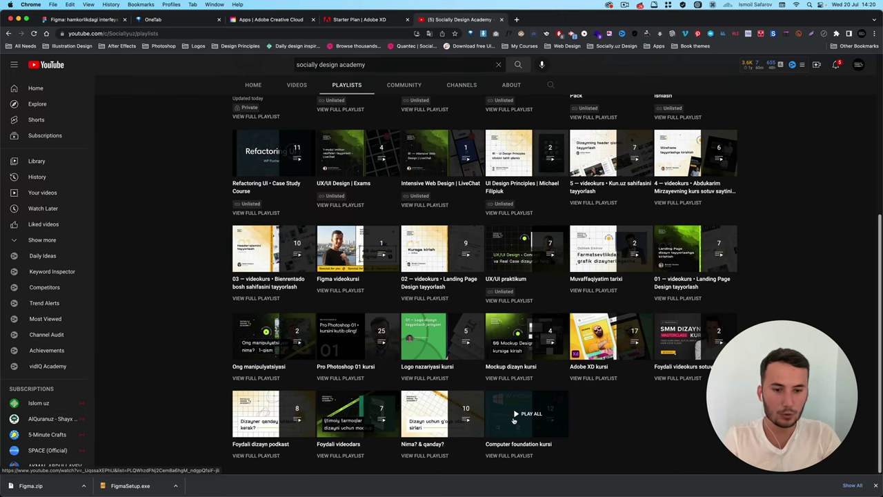
{"action": "left_click", "coordinate": [517, 421]}
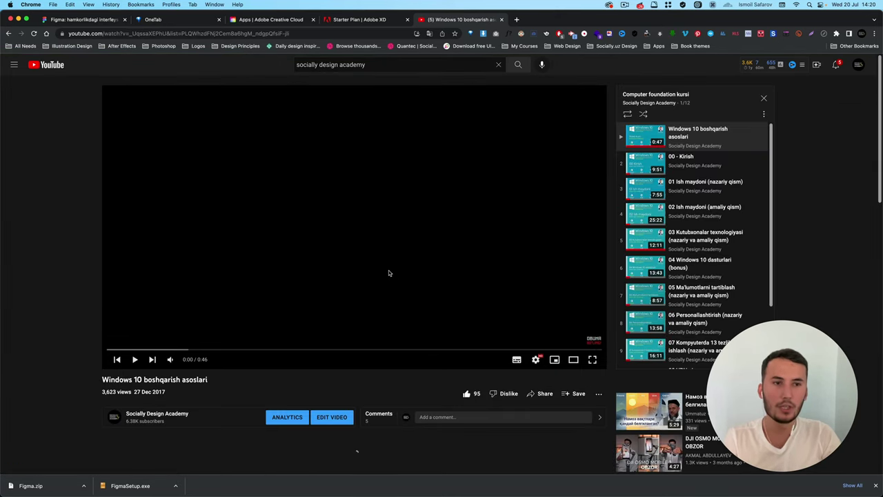
{"action": "left_click", "coordinate": [834, 66]}
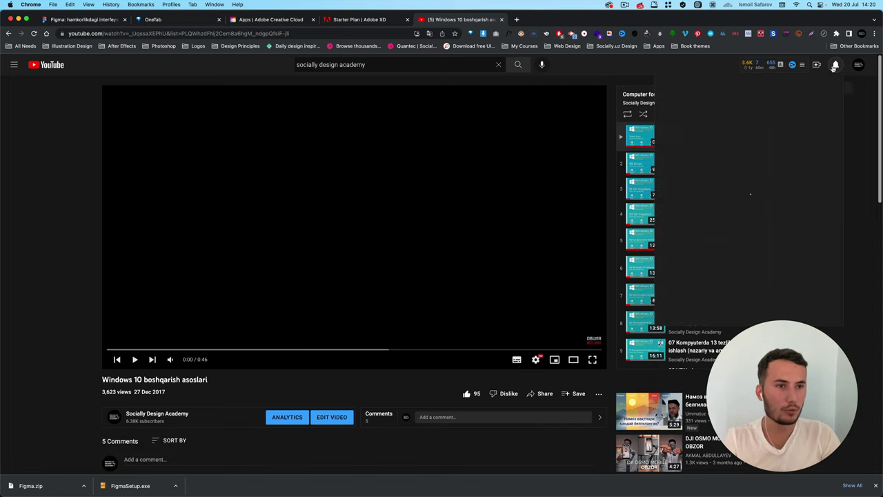
{"action": "left_click", "coordinate": [834, 65]}
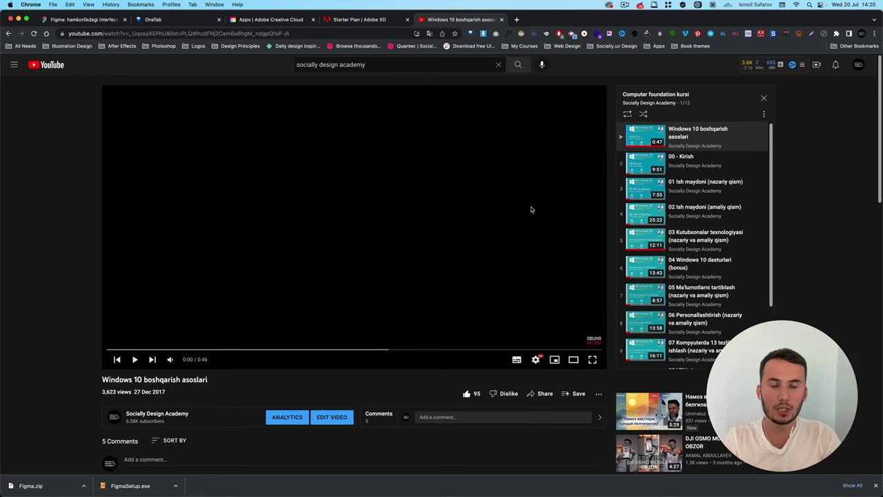
{"action": "key", "text": "super+Tab"}
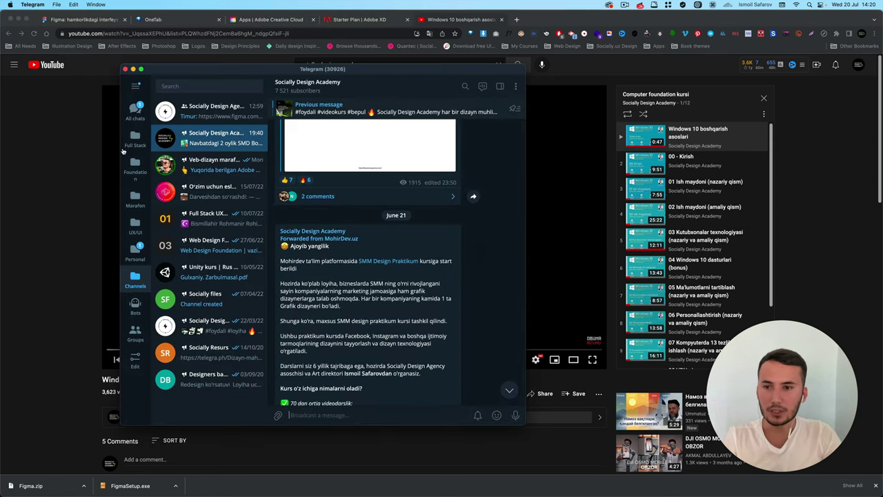
Open the Veb-dizayn marafon channel from the Marafon folder, minimise Chrome and close Creative Cloud.
{"action": "left_click", "coordinate": [135, 200]}
{"action": "left_click", "coordinate": [213, 137]}
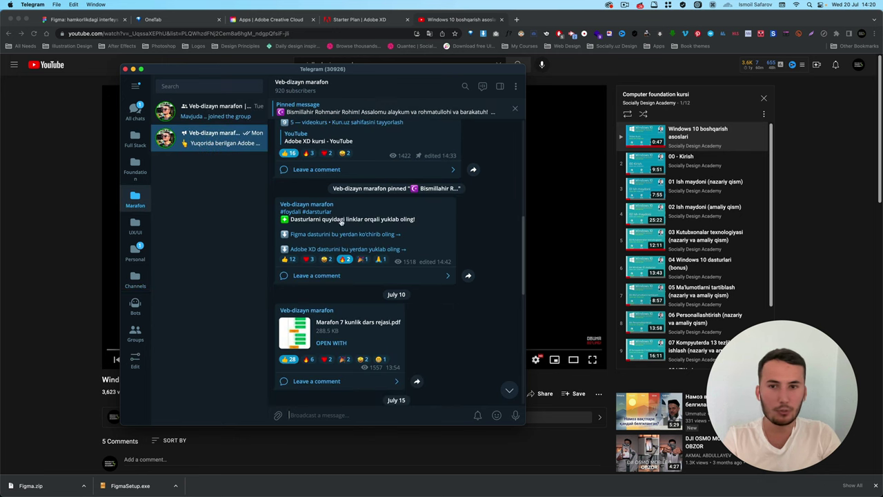
{"action": "left_click", "coordinate": [19, 19]}
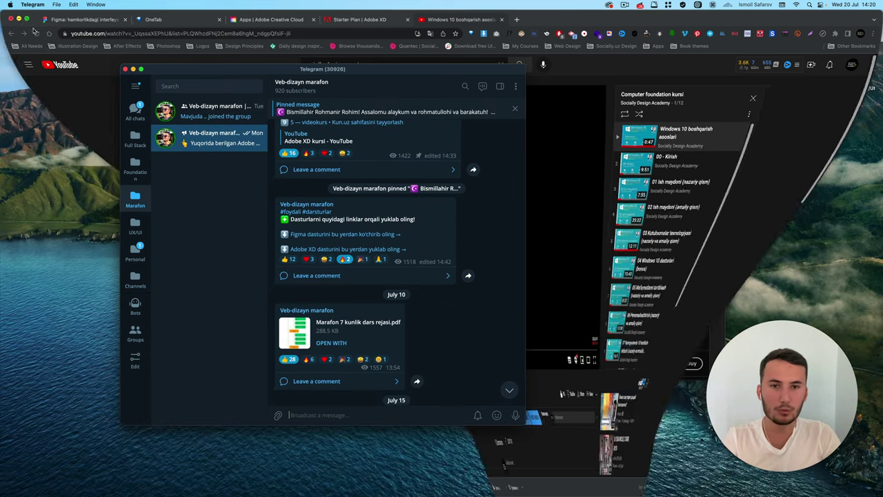
{"action": "left_click", "coordinate": [619, 109]}
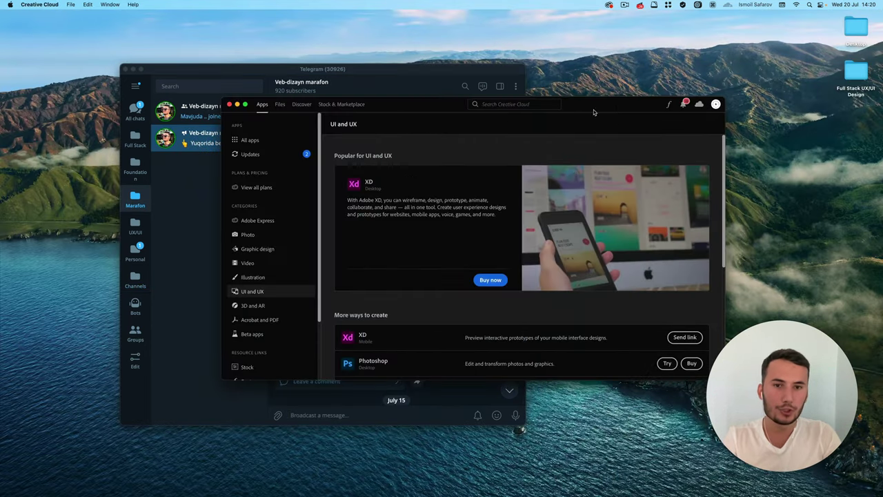
{"action": "left_click", "coordinate": [230, 105]}
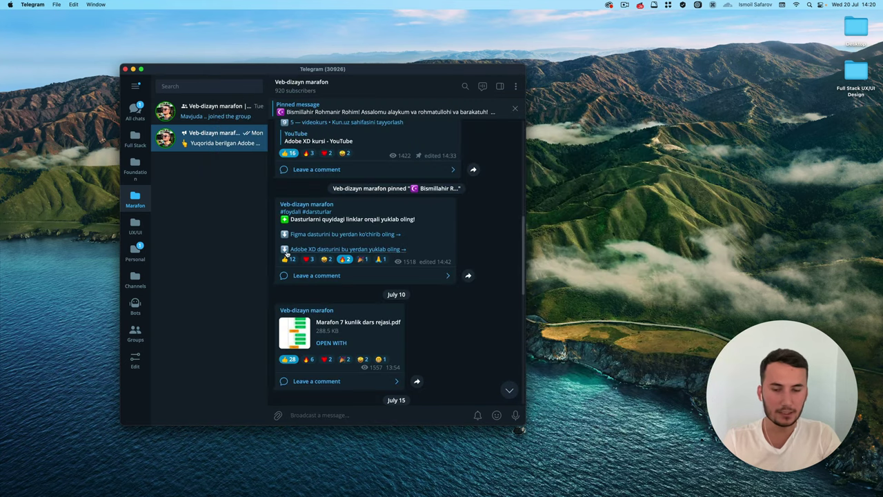
Scroll to the channel's post with the Figma and Adobe XD download links.
{"action": "scroll", "coordinate": [359, 296], "scroll_direction": "up", "scroll_amount": 3}
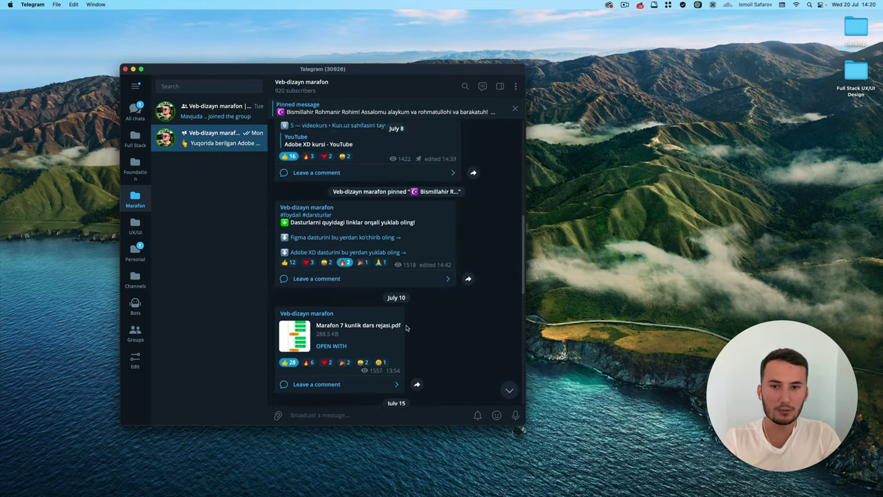
{"action": "scroll", "coordinate": [387, 310], "scroll_direction": "up", "scroll_amount": 3}
{"action": "scroll", "coordinate": [407, 326], "scroll_direction": "up", "scroll_amount": 2}
{"action": "scroll", "coordinate": [406, 326], "scroll_direction": "down", "scroll_amount": 2}
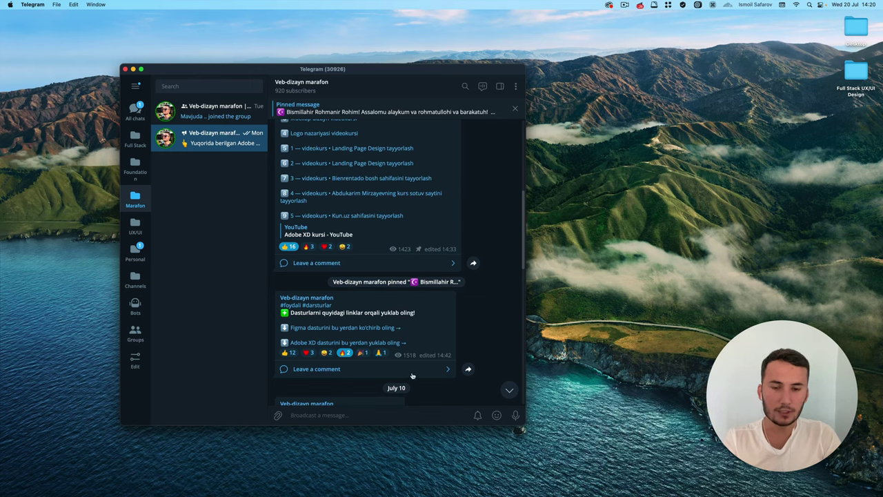